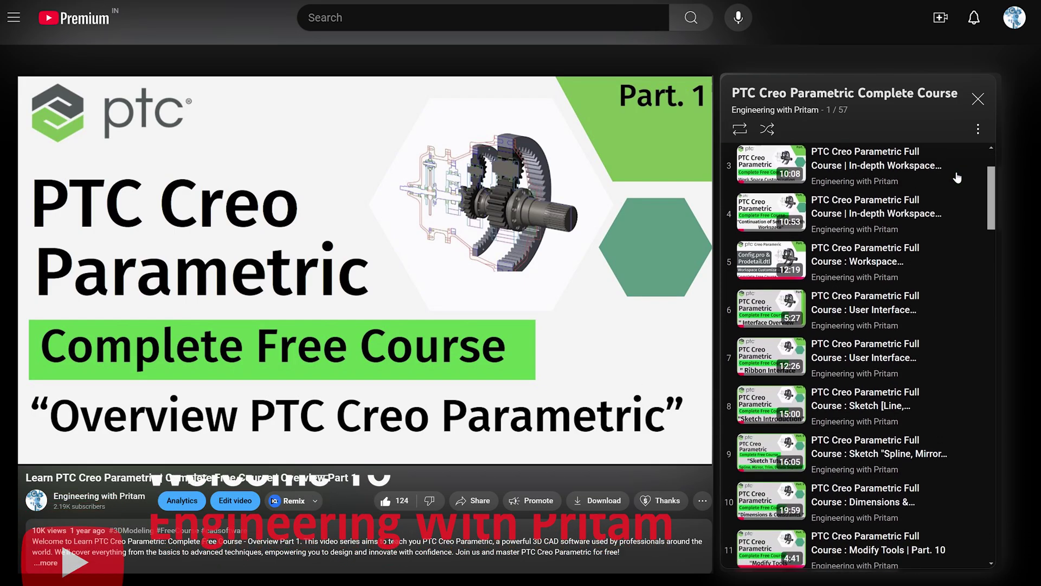
- Browse the Engineering feature list to locate Spinal Bend
scroll(957, 178, down, 7)
scroll(957, 178, down, 7)
scroll(957, 178, down, 2)
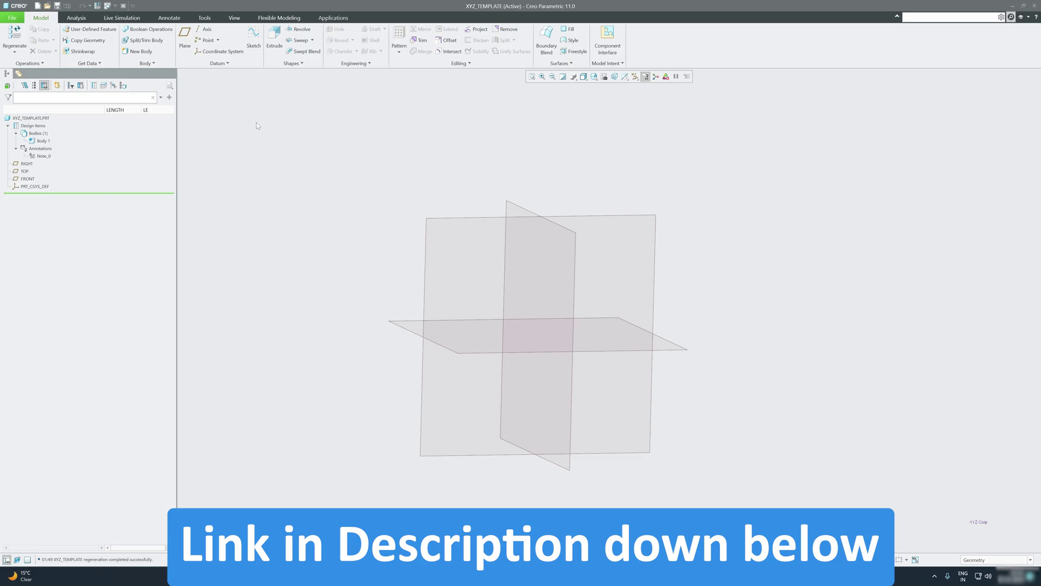
click(344, 63)
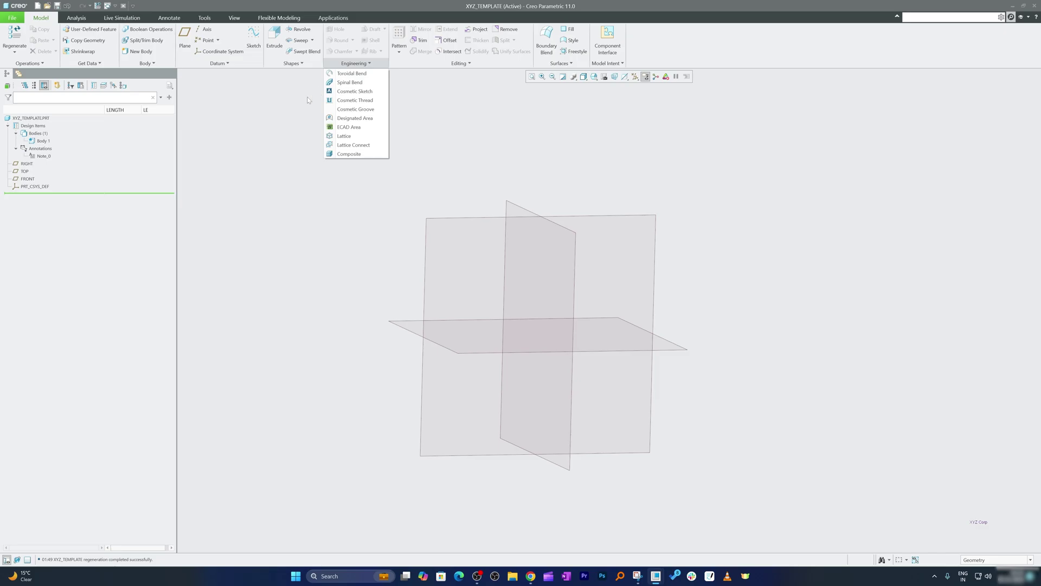
click(273, 119)
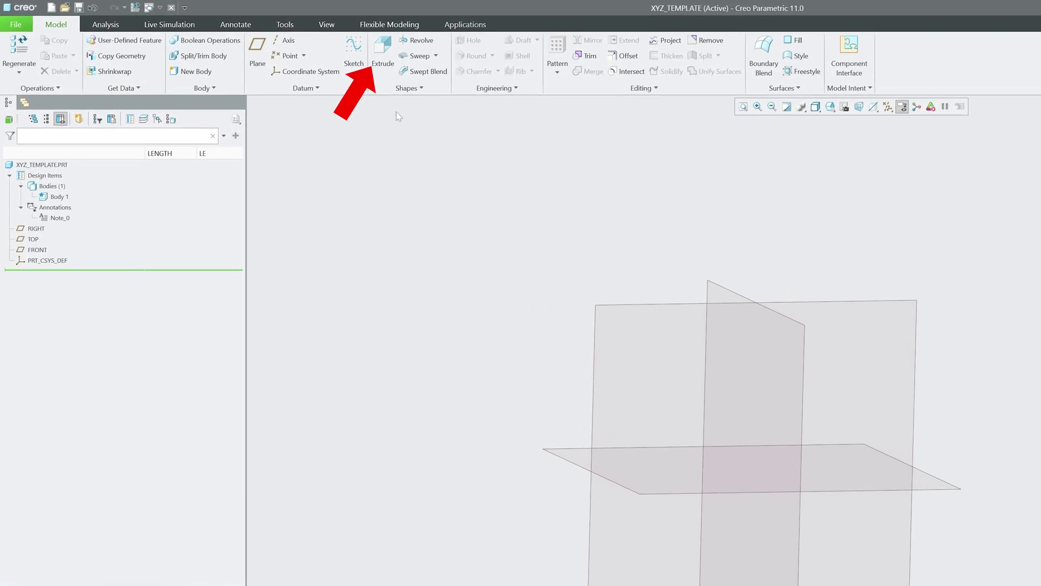
- Start an extrusion on the RIGHT plane and draw a rectangle centred on the origin
click(383, 52)
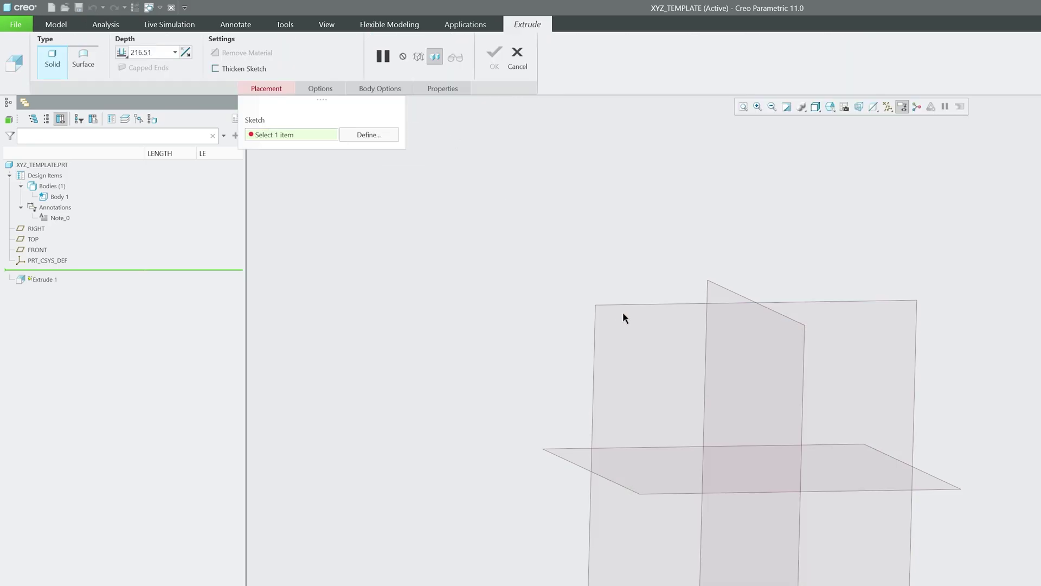
click(551, 270)
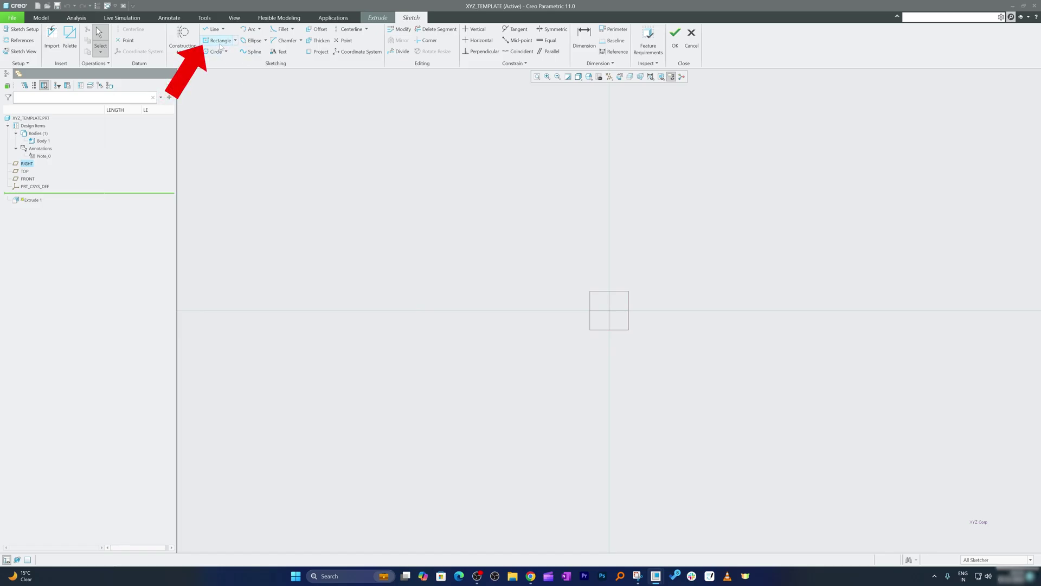
click(218, 40)
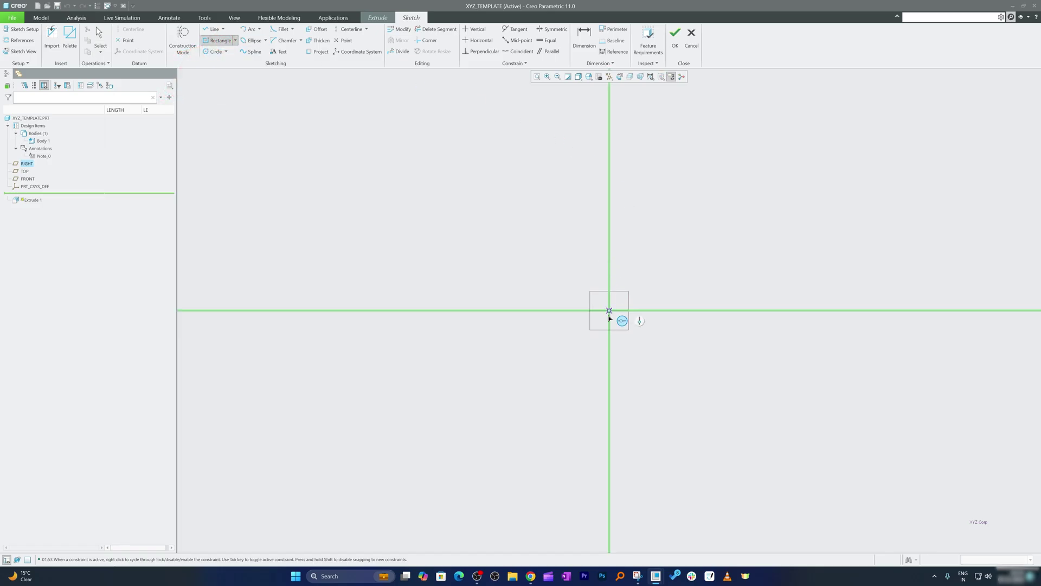
click(610, 311)
click(579, 301)
middle_click(604, 279)
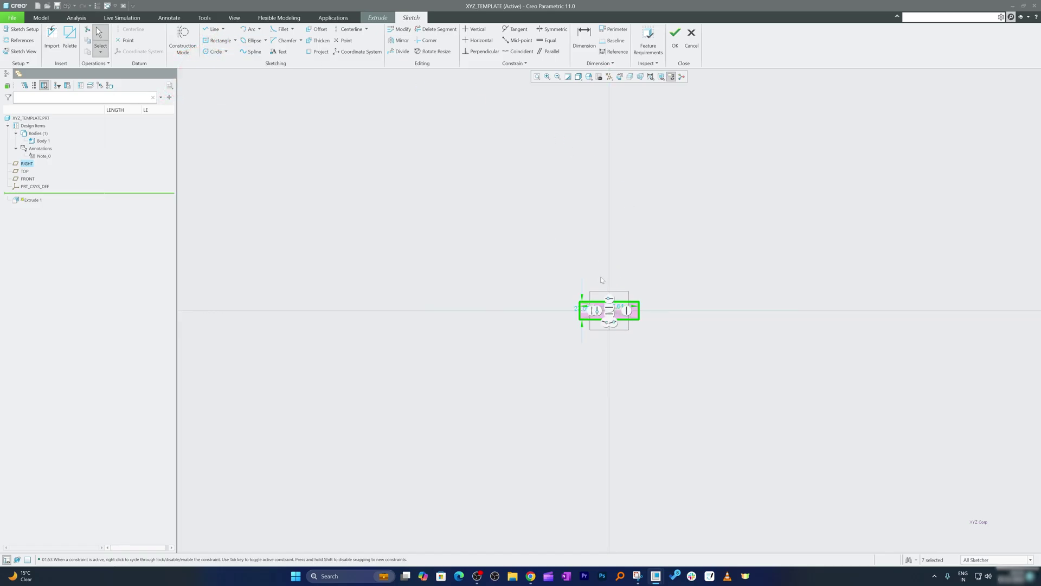
- Dimension the rectangle to 30 wide and 8 high
scroll(596, 288, up, 5)
double_click(584, 298)
text(30)
key(Return)
double_click(455, 307)
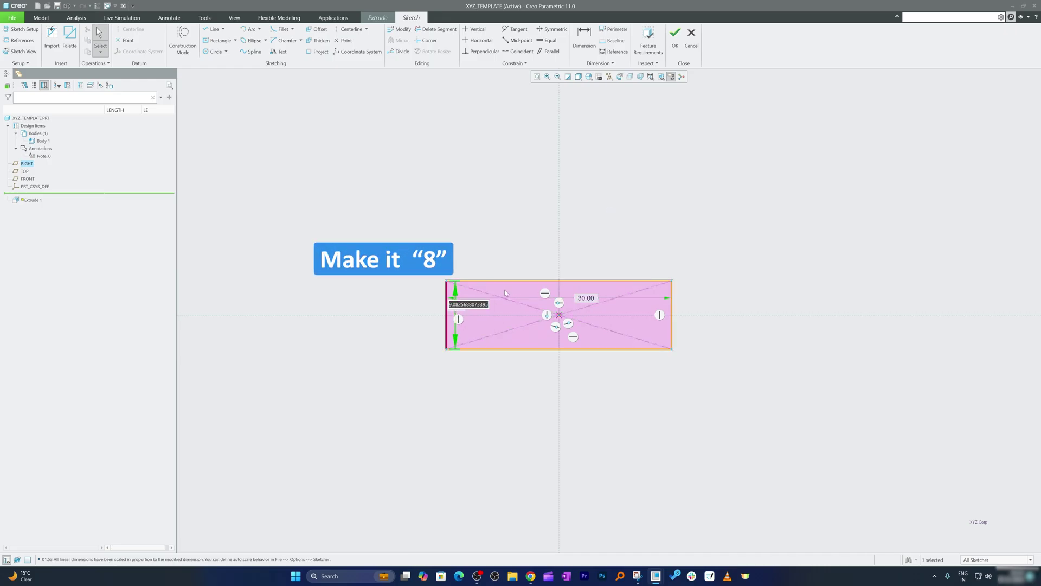
text(8)
key(Return)
- Add two R4 circles centred on the top and bottom edge midpoints
click(215, 51)
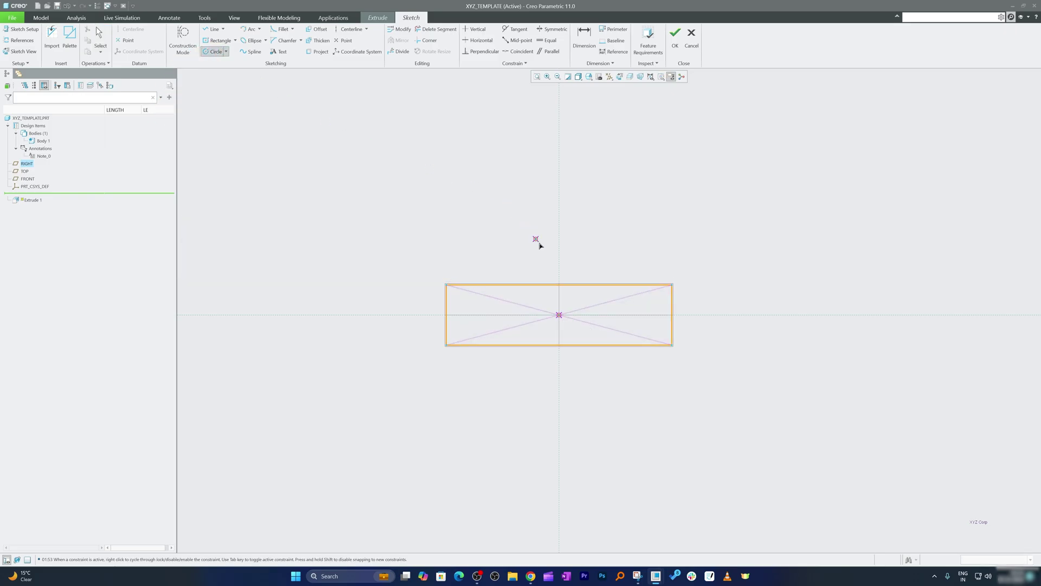
click(560, 284)
click(559, 315)
click(560, 345)
click(559, 314)
- Trim the inner arcs and the edge segments between them, leaving bumps top and bottom
key(t)
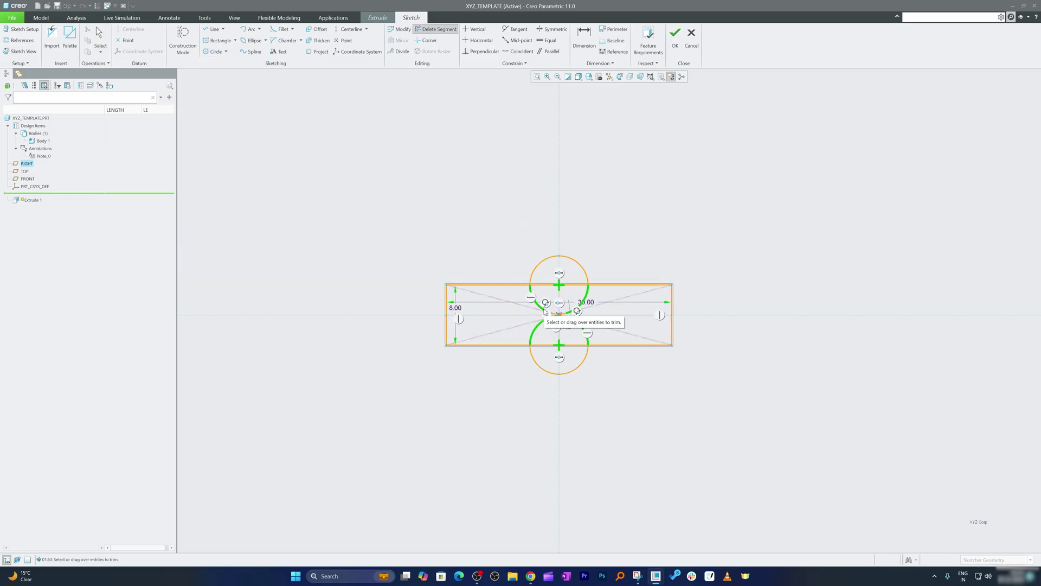
mouse_move(545, 311)
mouse_down()
mouse_move(560, 315)
mouse_move(561, 332)
mouse_move(607, 307)
mouse_up()
scroll(567, 305, up, 2)
click(564, 273)
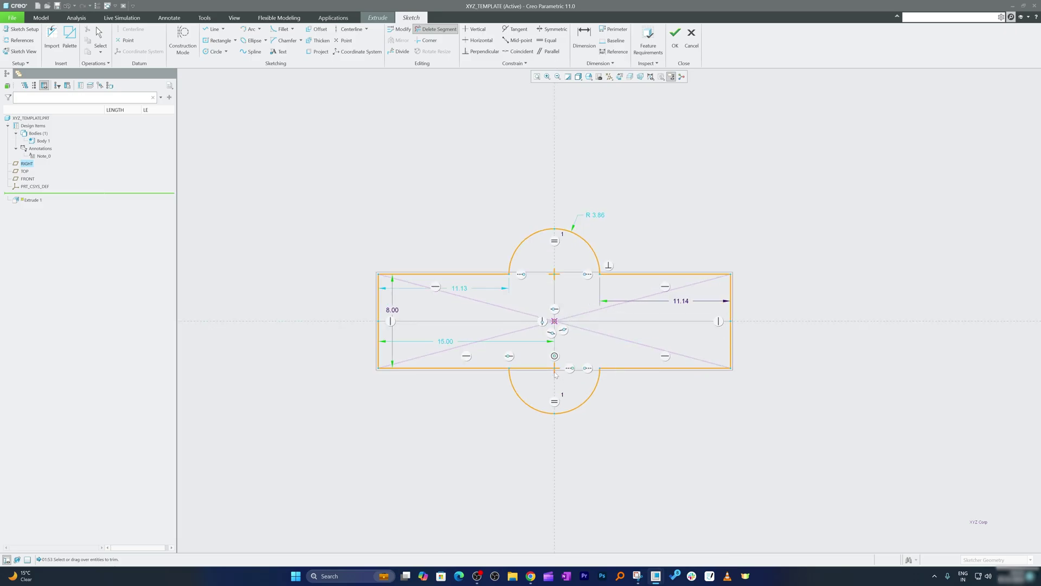
click(564, 368)
middle_click(566, 364)
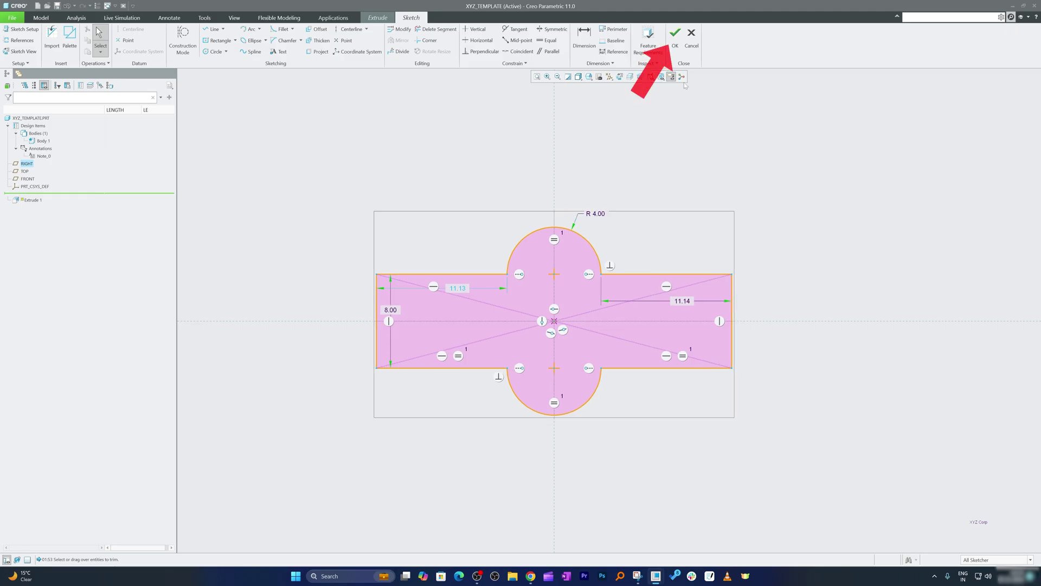
- Extrude the bump profile symmetrically to 250 and turn the view so the bar lies horizontal
click(679, 50)
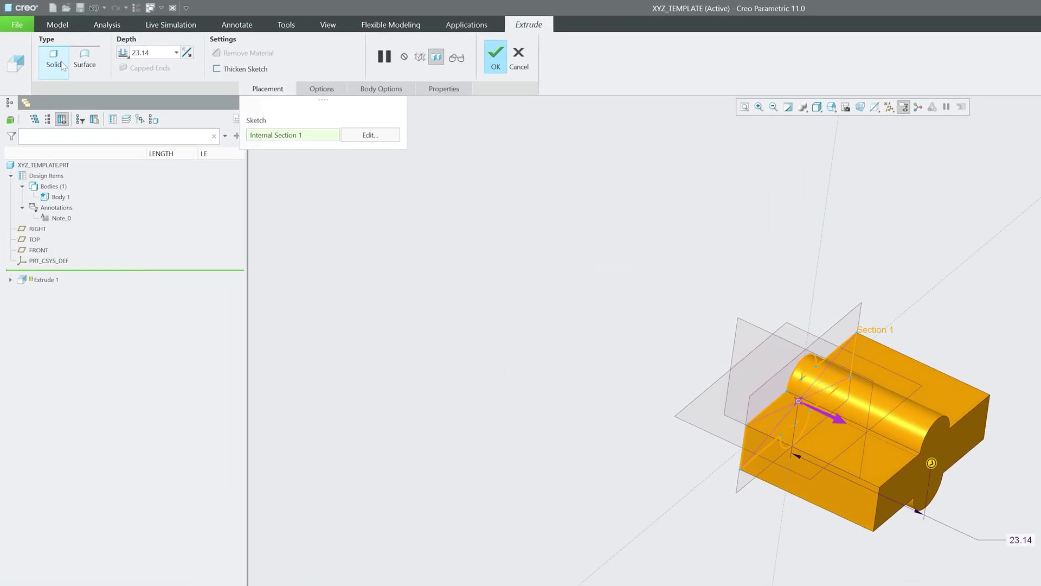
click(123, 53)
click(135, 78)
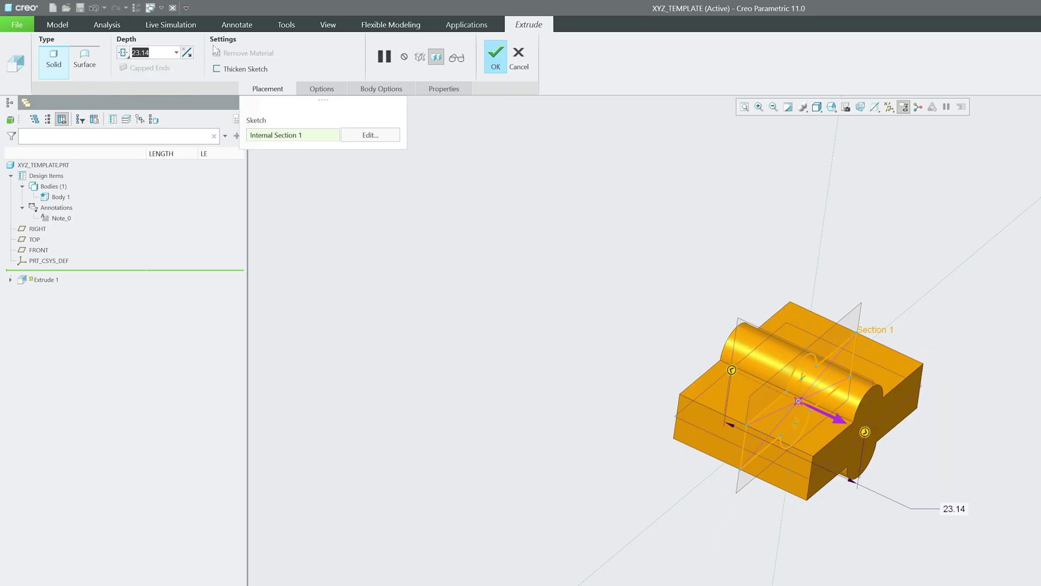
text(250)
key(Return)
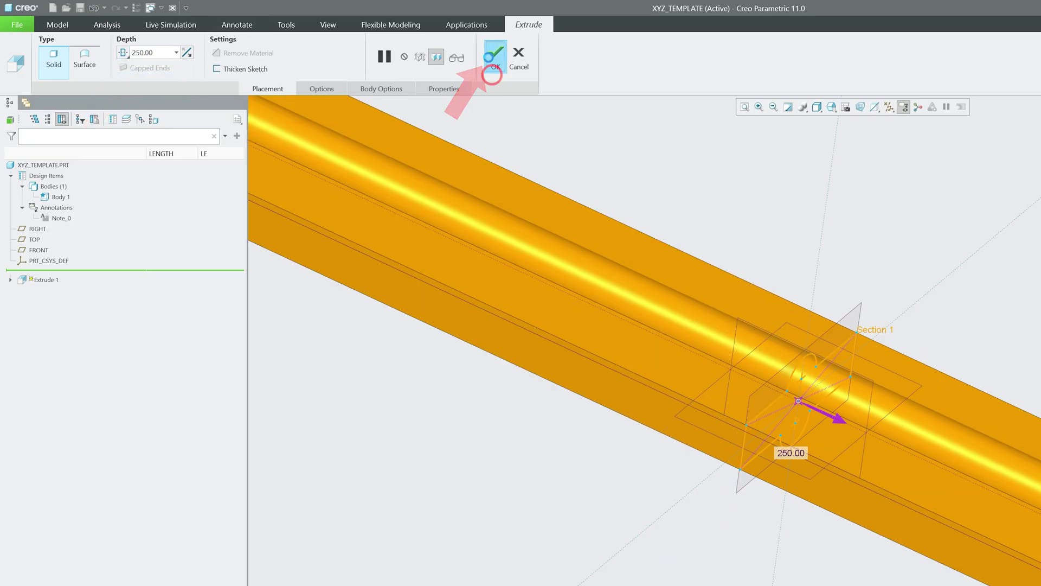
click(496, 57)
scroll(666, 339, down, 5)
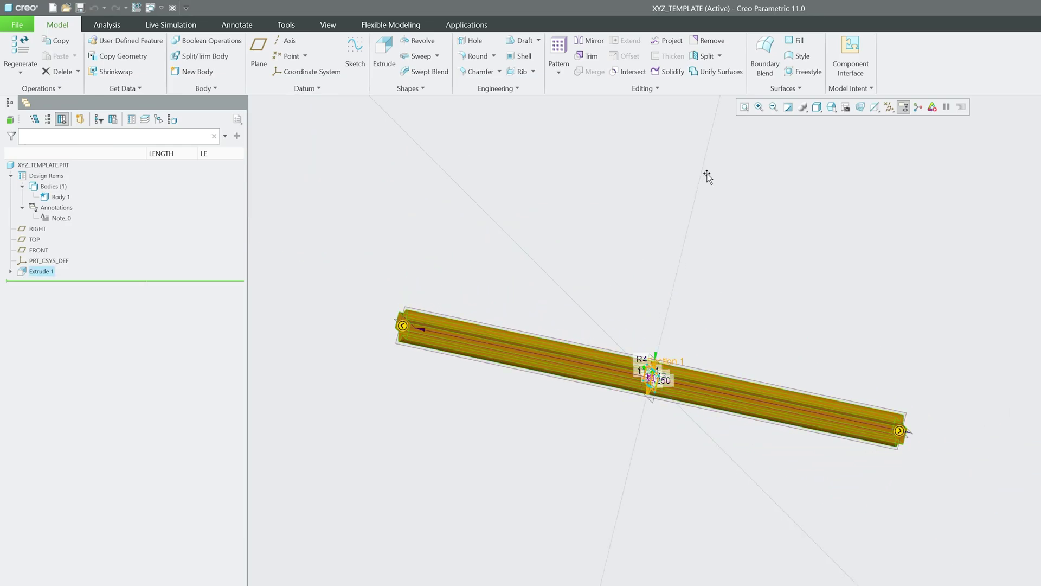
middle_drag(876, 118, 611, 252)
click(431, 262)
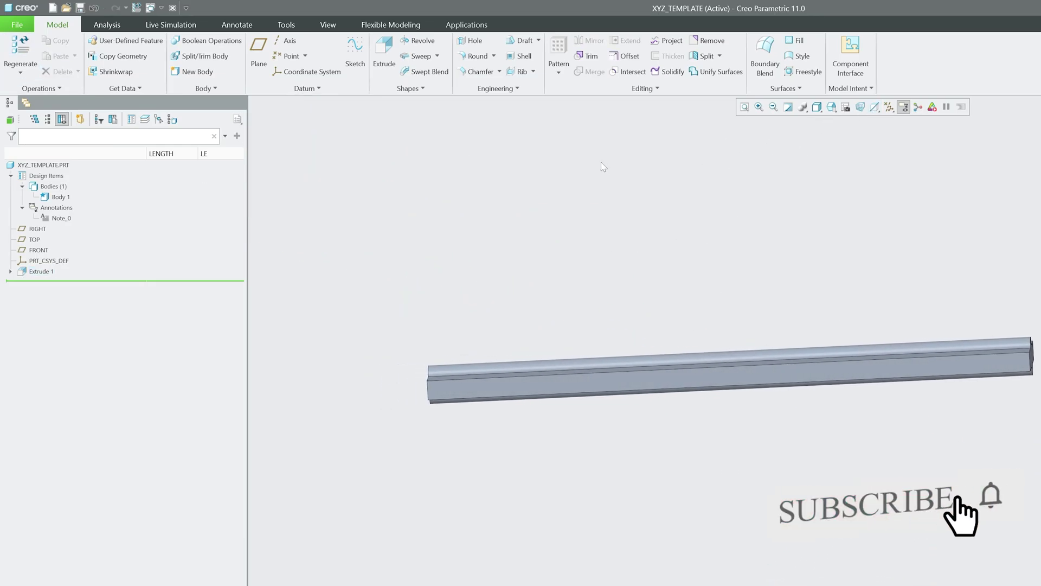
- Turn on Plane Display in the Datum Display Filters to show the datum planes
click(422, 89)
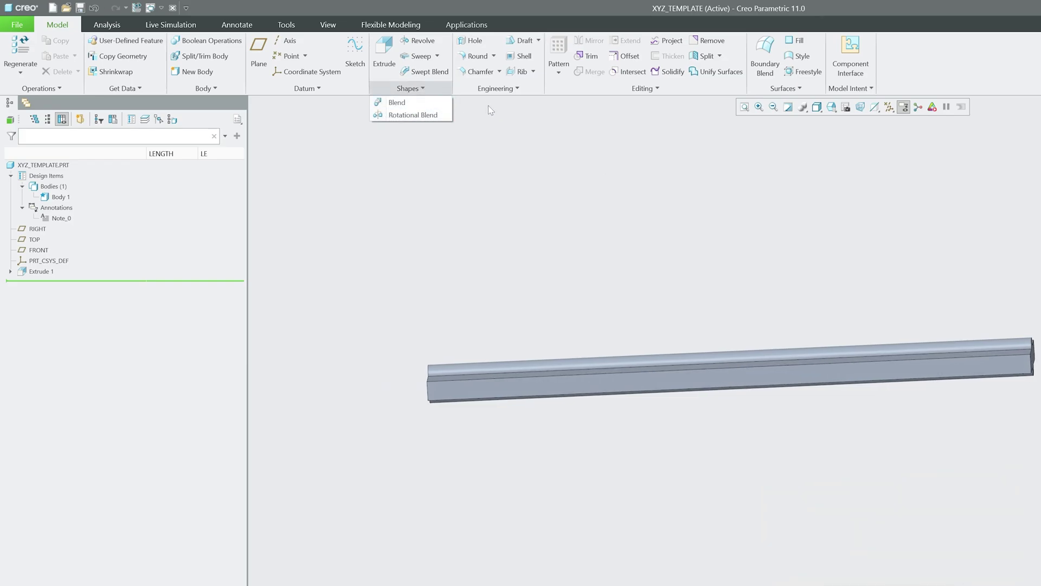
middle_drag(855, 210, 710, 256)
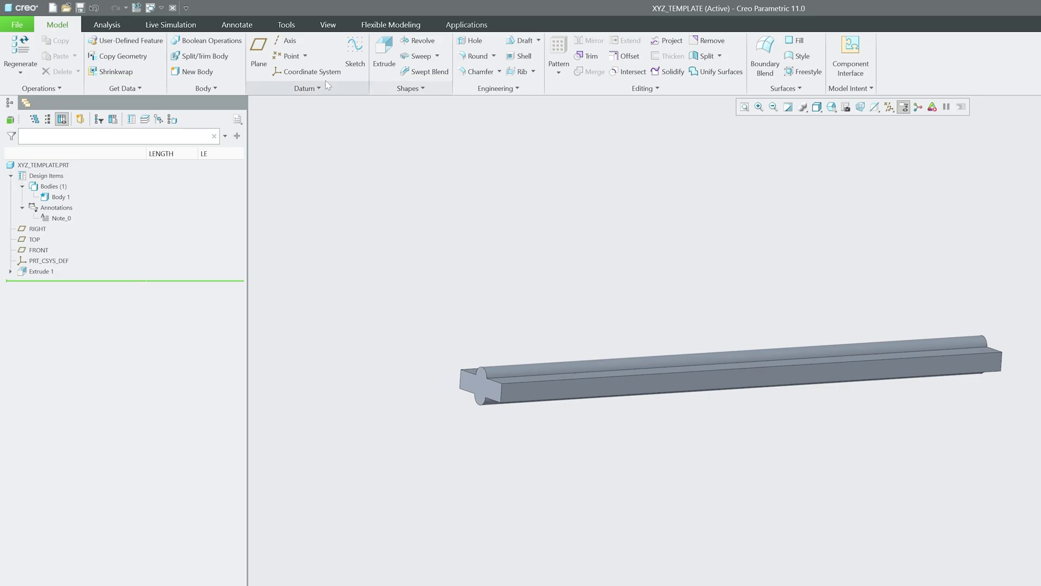
click(889, 106)
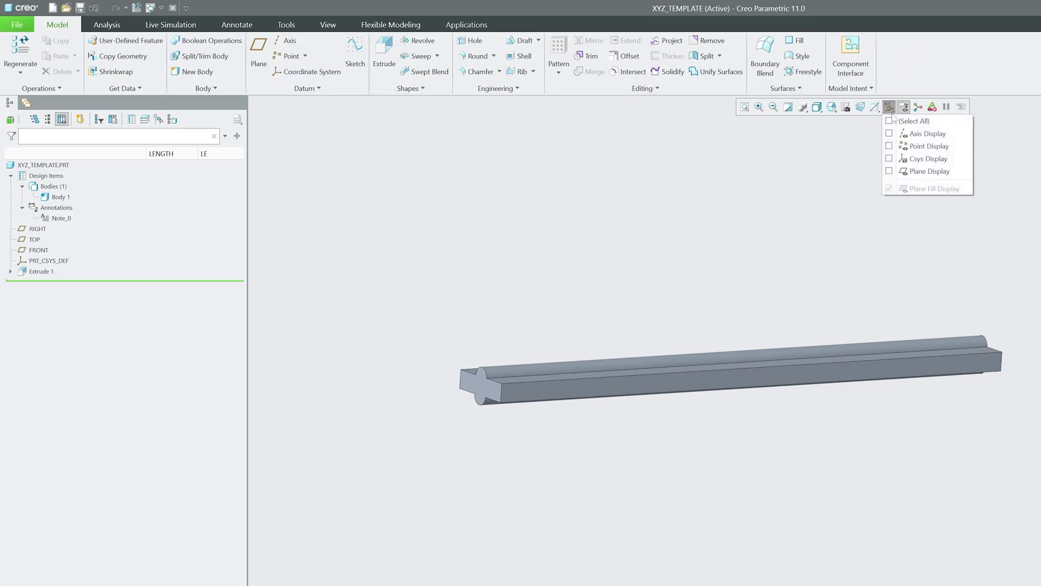
click(889, 170)
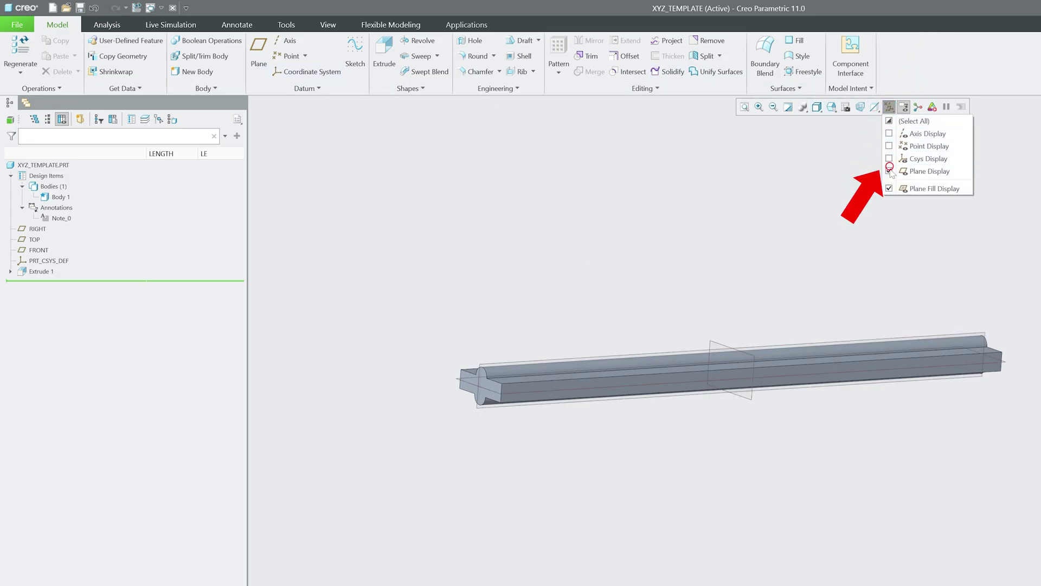
- Create a new sketch on the FRONT plane
click(354, 51)
scroll(474, 385, down, 4)
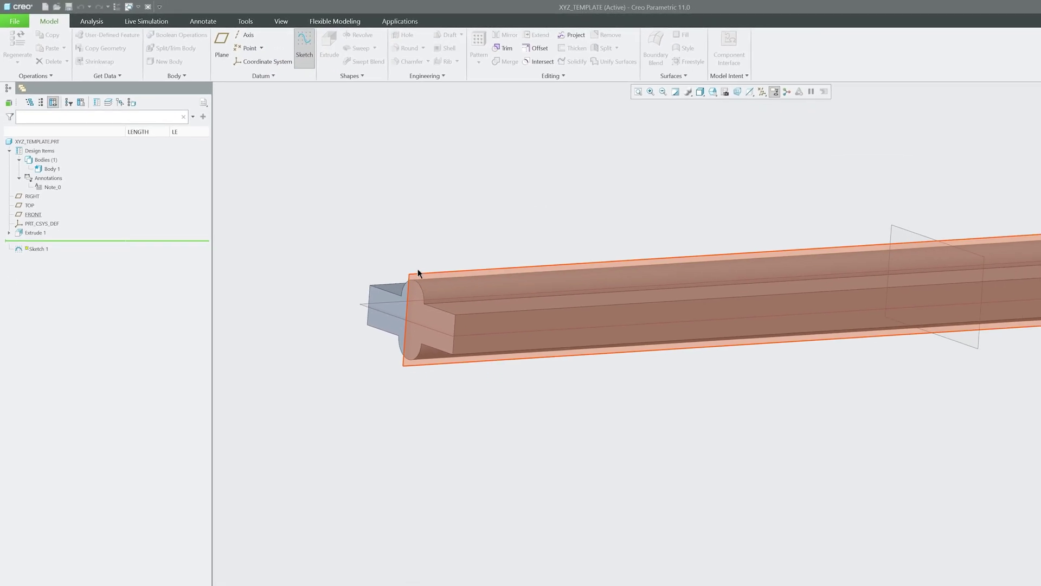
click(416, 268)
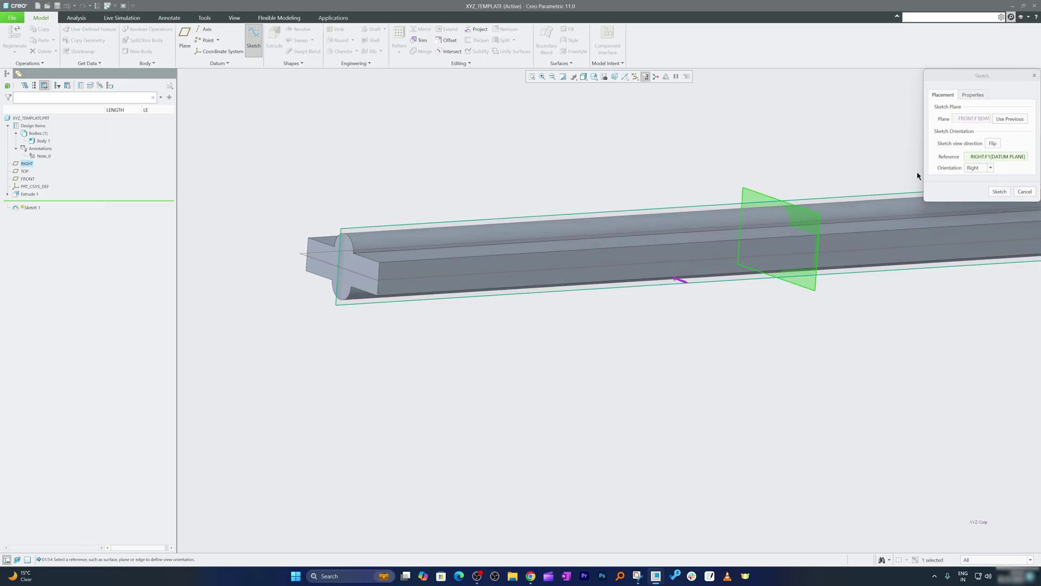
click(999, 192)
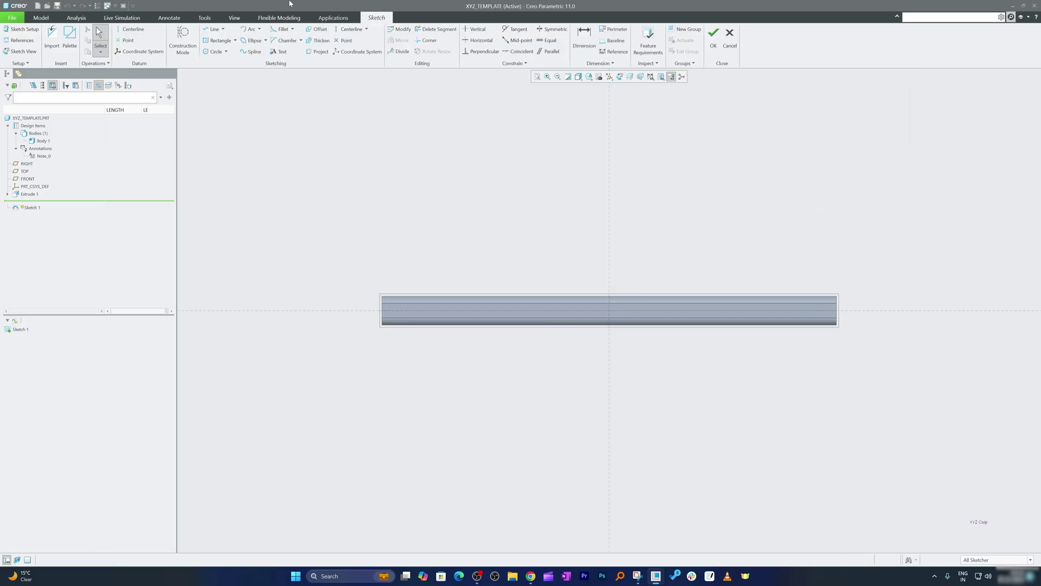
- Draw a line chain from the bar's left end: 75 flat run, 135° slant, 100 upper run
click(212, 28)
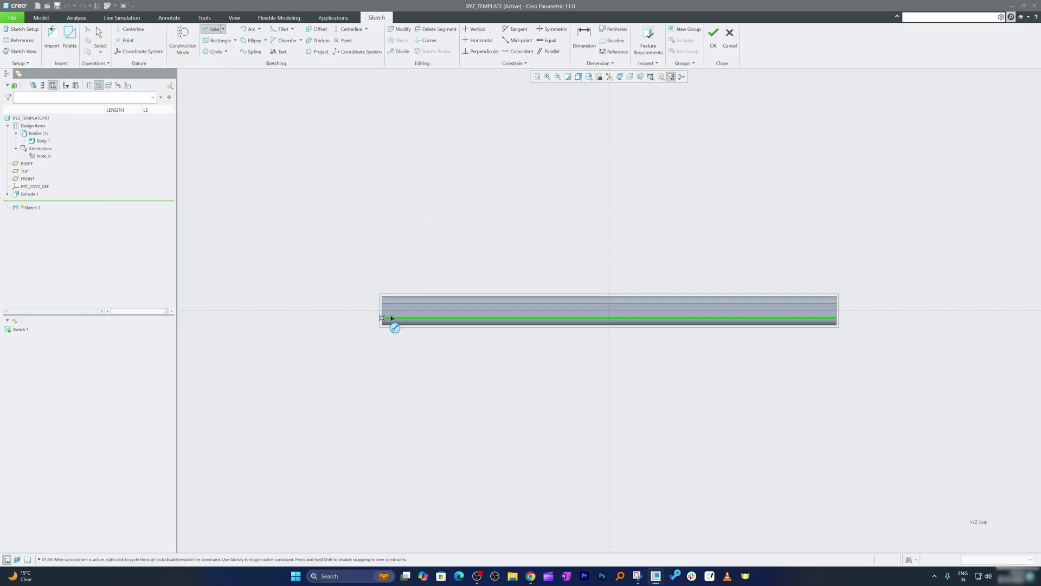
scroll(385, 313, down, 5)
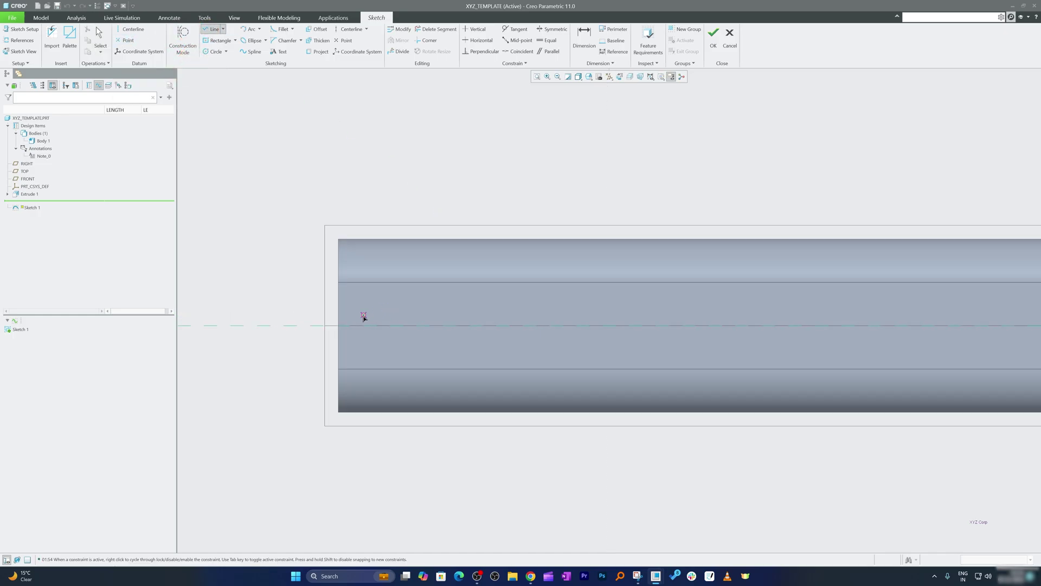
scroll(363, 323, up, 5)
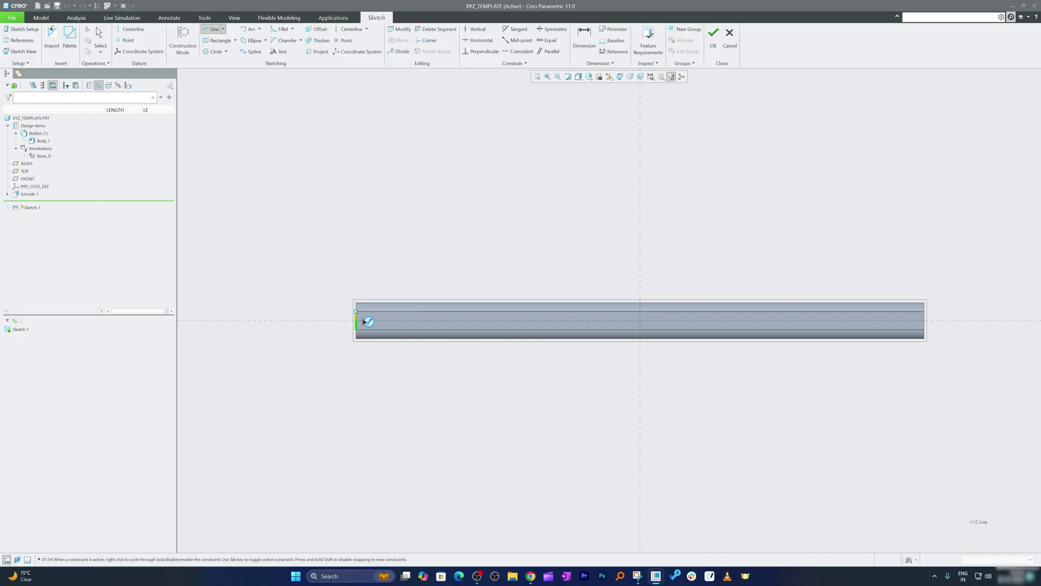
click(532, 320)
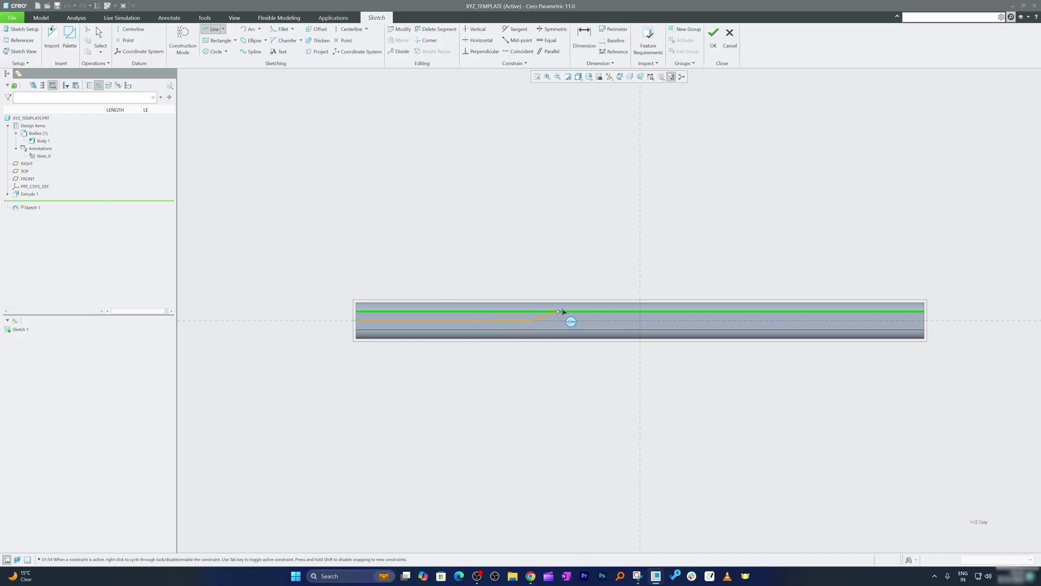
click(612, 249)
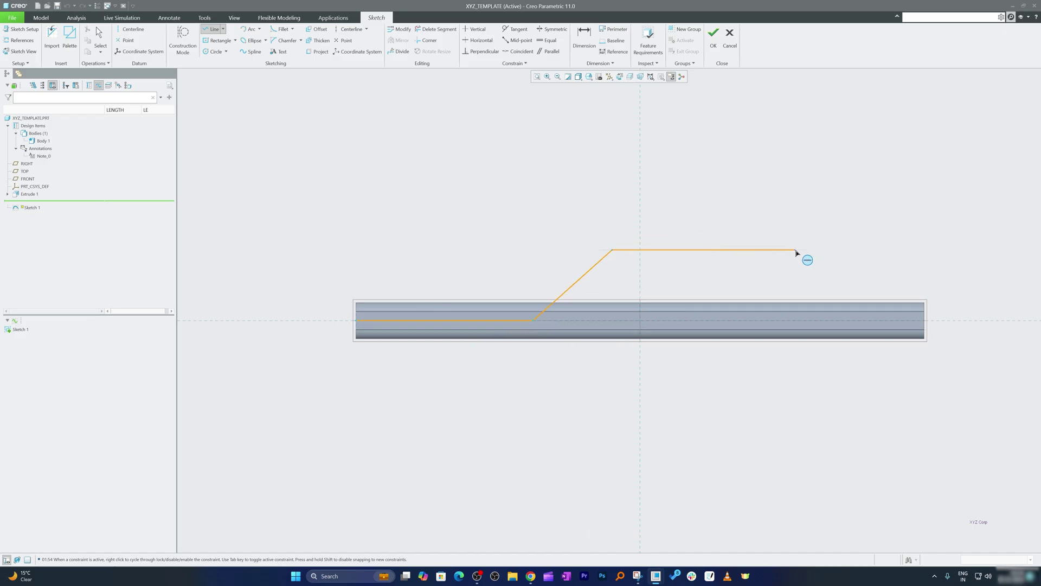
click(868, 250)
middle_click(773, 161)
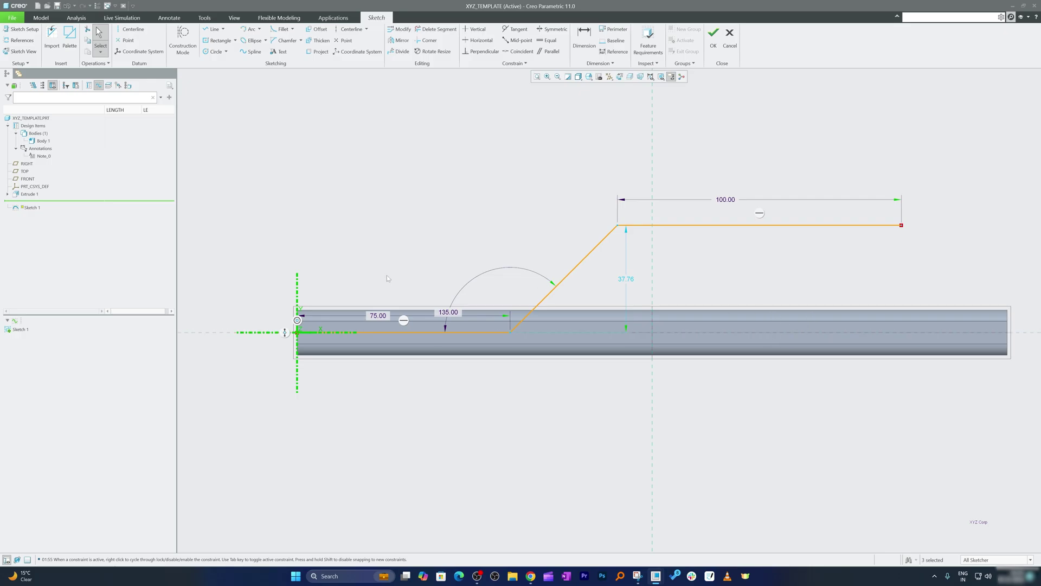
click(307, 233)
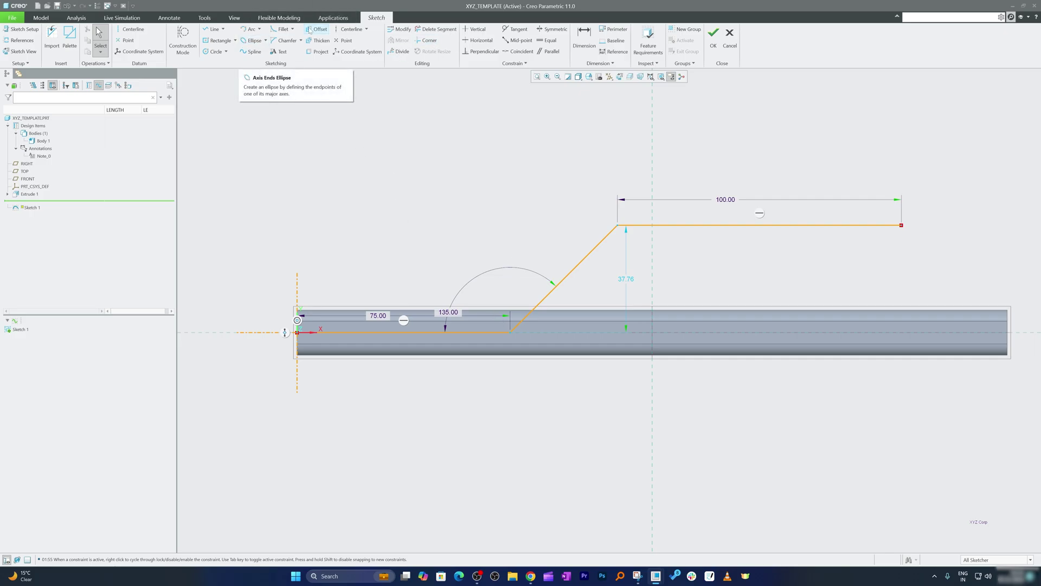
- Fillet both corners where the slant meets the lower and upper runs
click(283, 30)
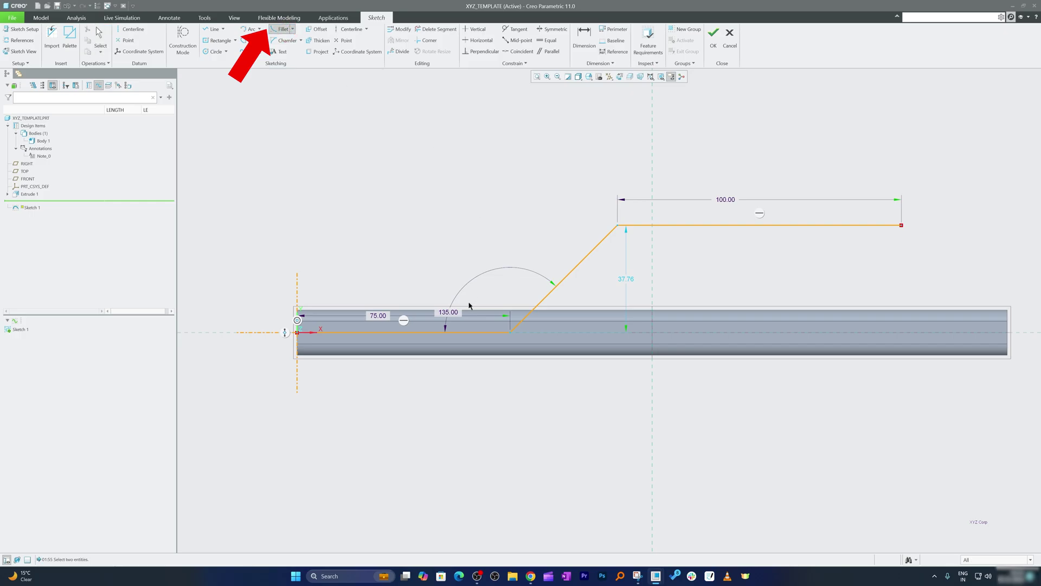
click(469, 333)
click(541, 302)
click(593, 249)
click(641, 225)
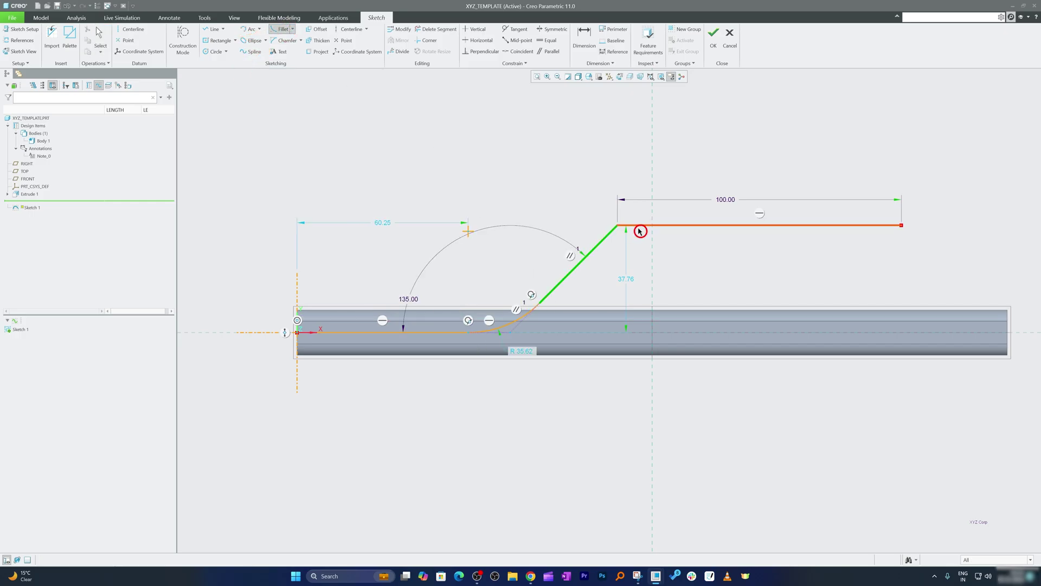
middle_click(613, 188)
click(490, 151)
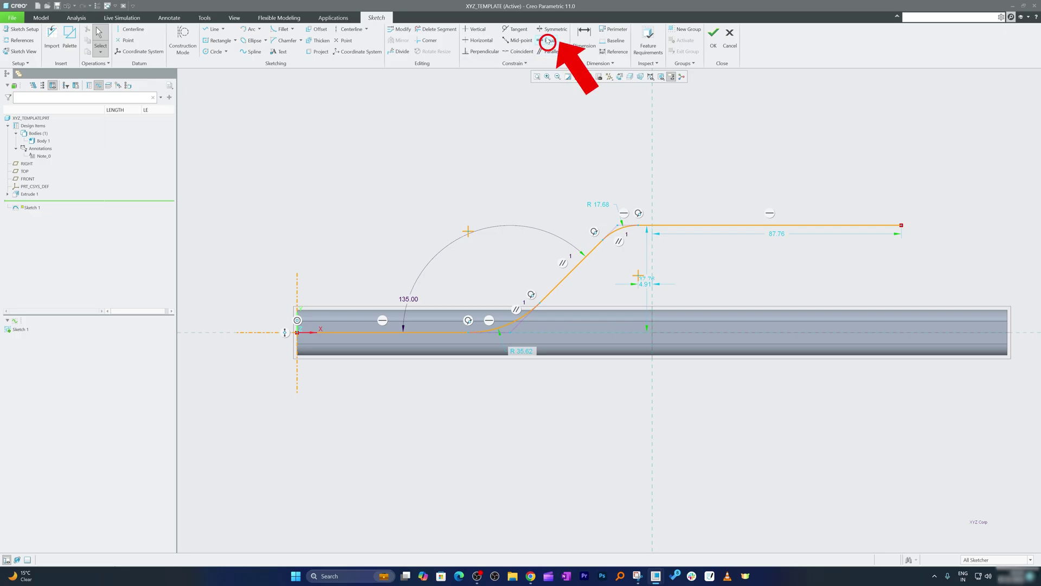
- Make the two fillets equal and set their radius to 30
click(548, 40)
click(621, 227)
click(502, 327)
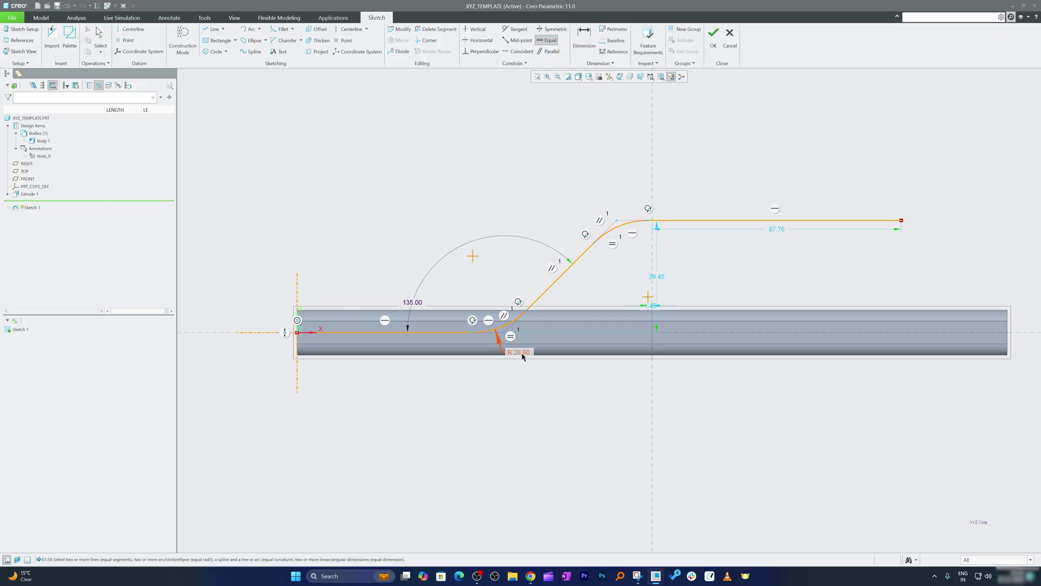
double_click(524, 352)
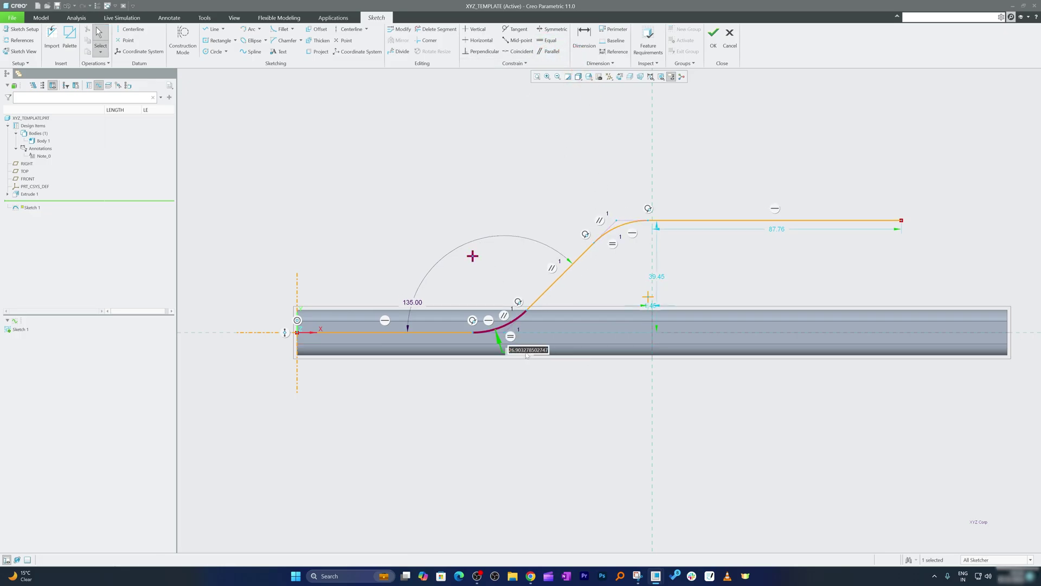
text(30)
key(Return)
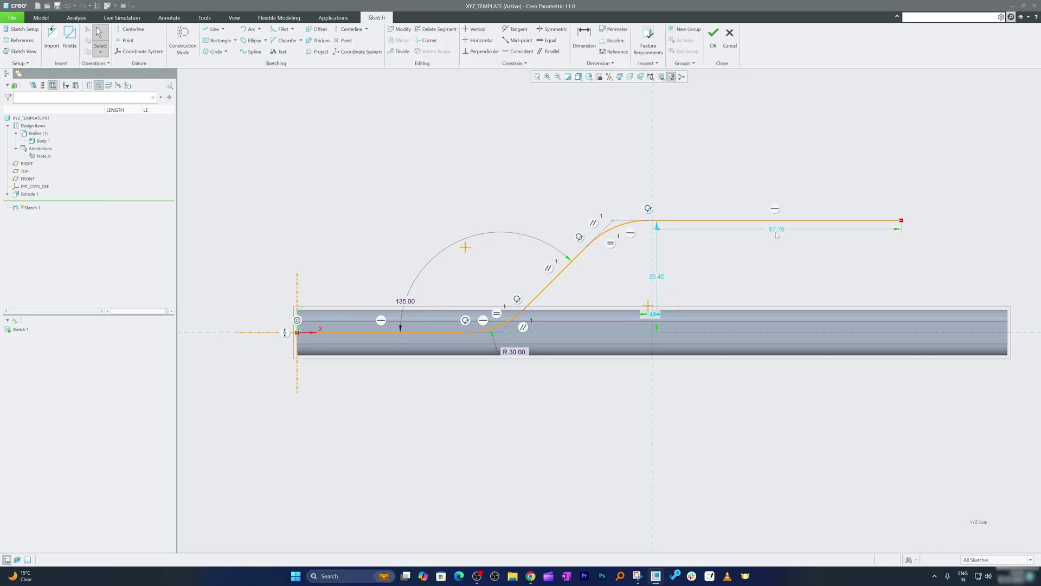
- Shorten the upper run to 85 and finish Sketch 1
double_click(777, 228)
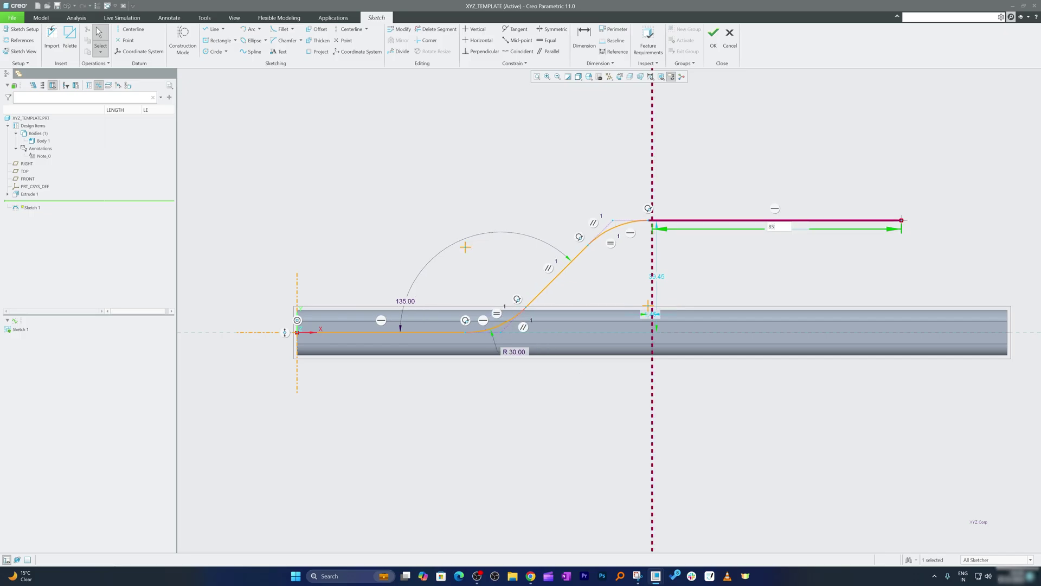
key(Return)
click(714, 37)
middle_drag(484, 277, 477, 272)
mouse_move(369, 161)
middle_down()
mouse_move(327, 172)
mouse_move(353, 151)
mouse_move(356, 171)
mouse_move(363, 92)
middle_up()
- Start a Spinal Bend with Sketch 1 as the spine, starting from its left end
click(369, 63)
click(370, 63)
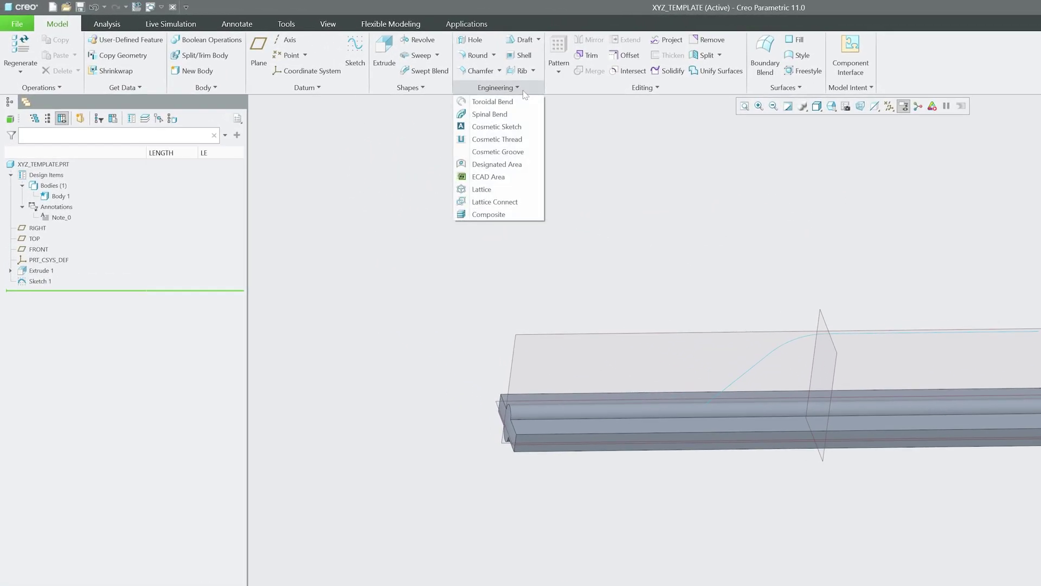
click(519, 88)
click(507, 113)
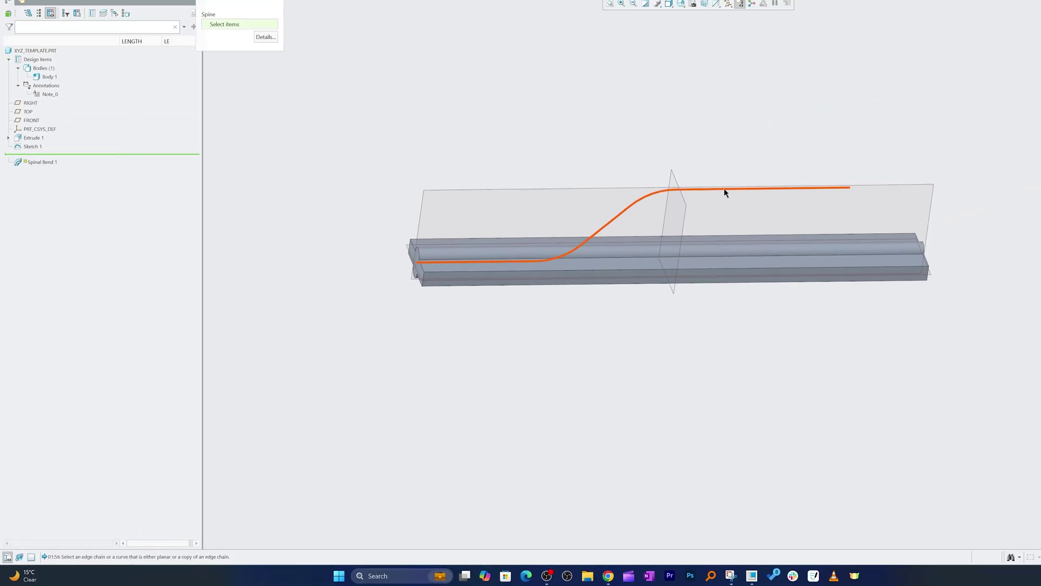
click(716, 194)
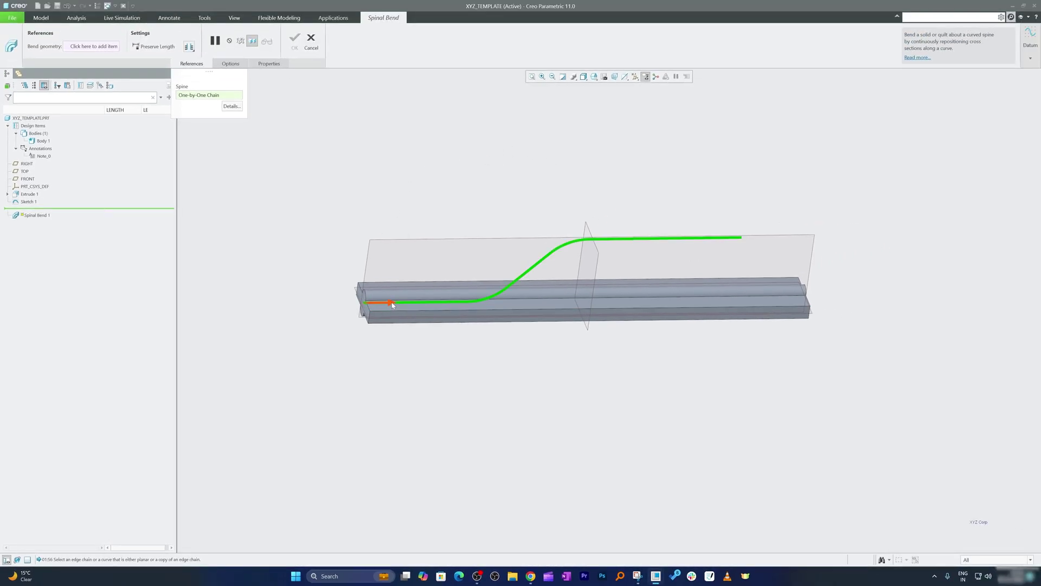
click(709, 239)
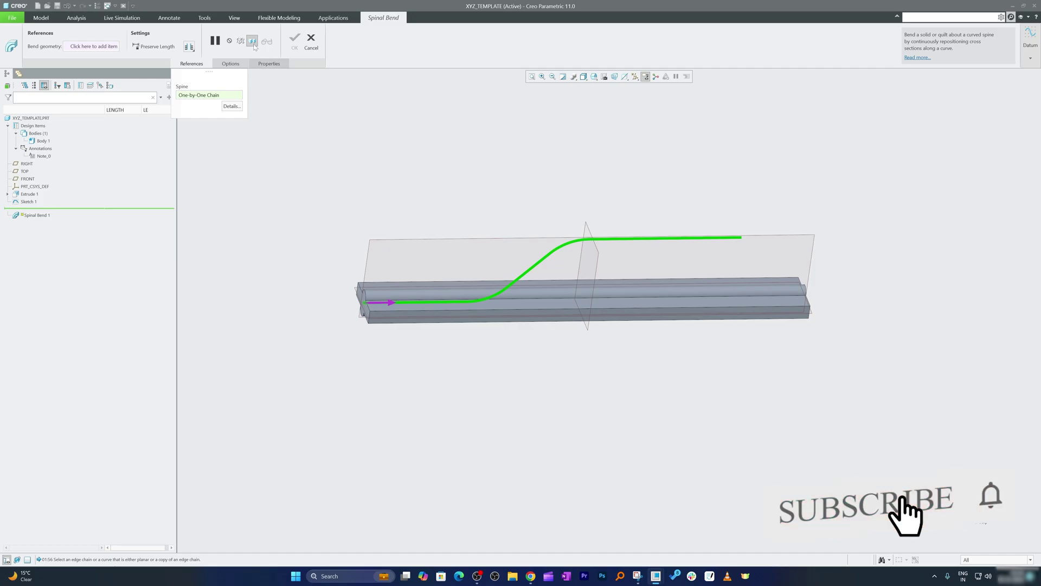
scroll(365, 265, down, 2)
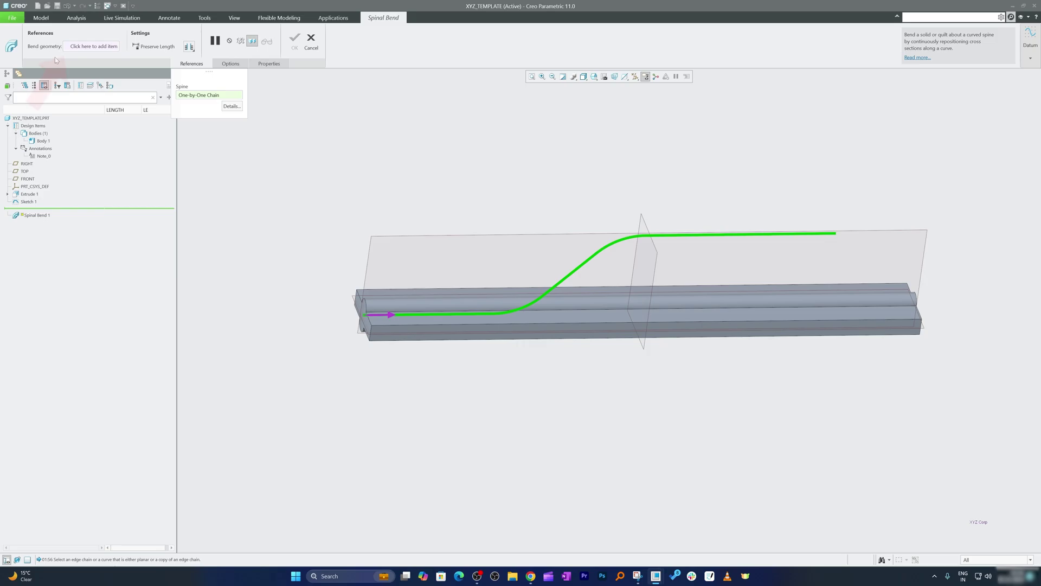
- Select Body 1 as the geometry to bend and reset to the default view
click(82, 46)
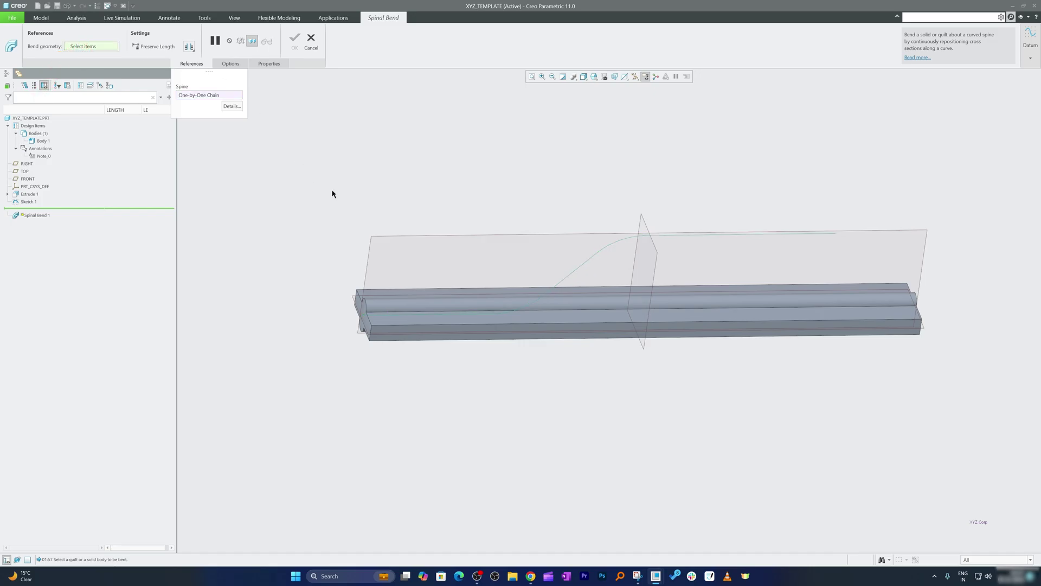
click(831, 308)
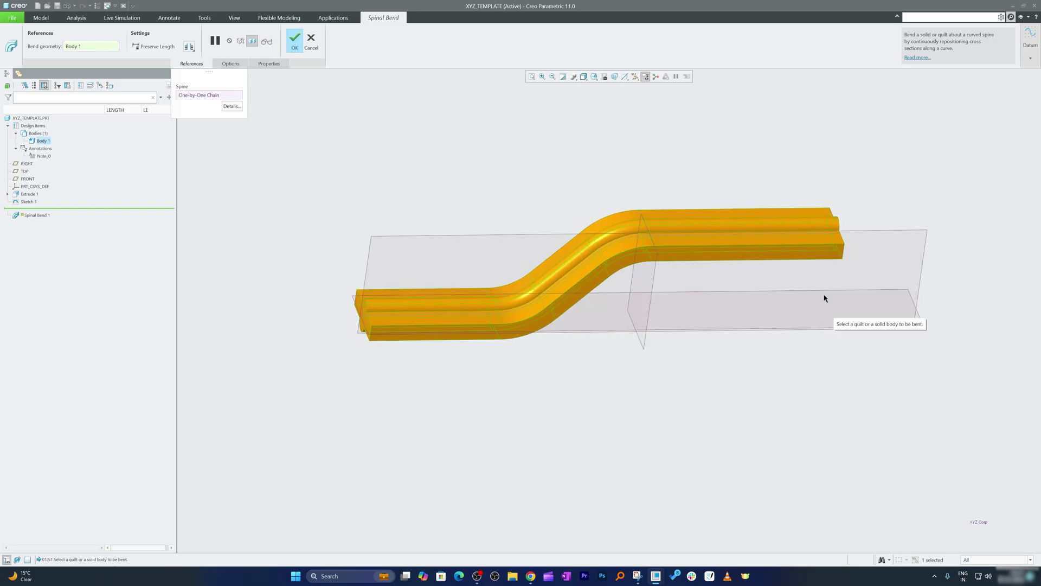
key(ctrl+d)
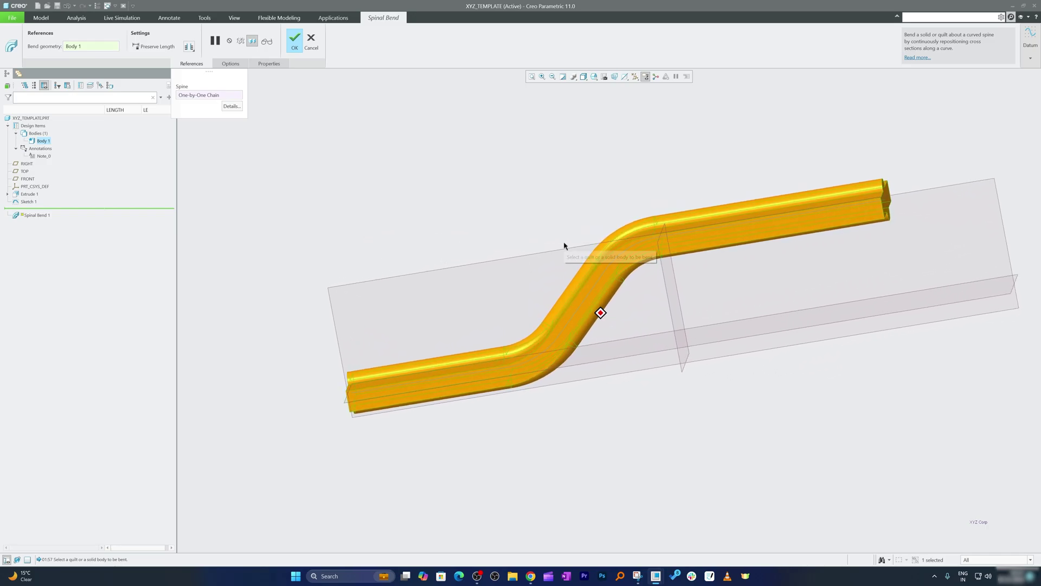
- Finish Spinal Bend 1, then reopen its definition and accept it unchanged
click(293, 43)
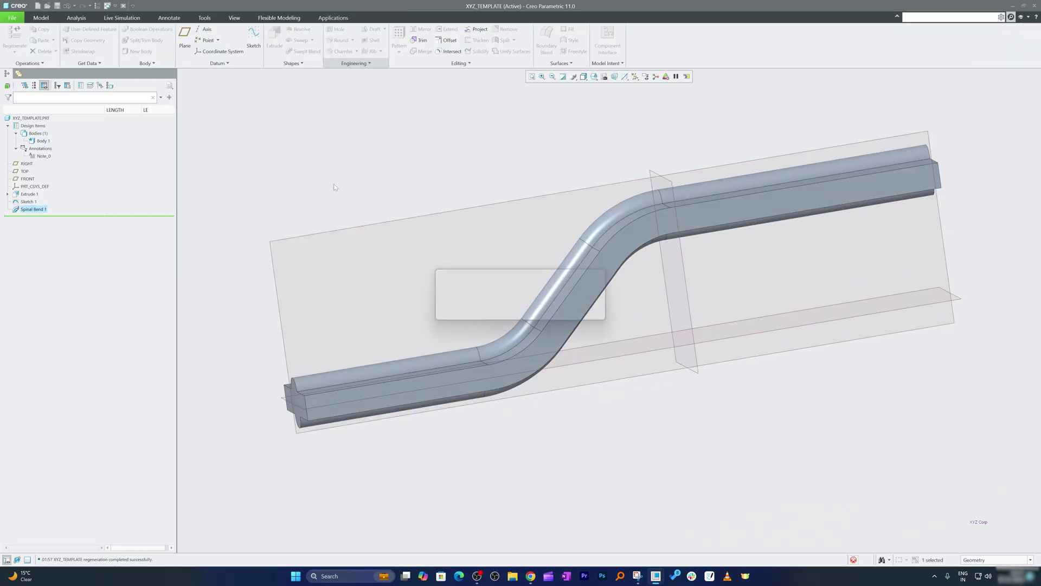
key(ctrl+d)
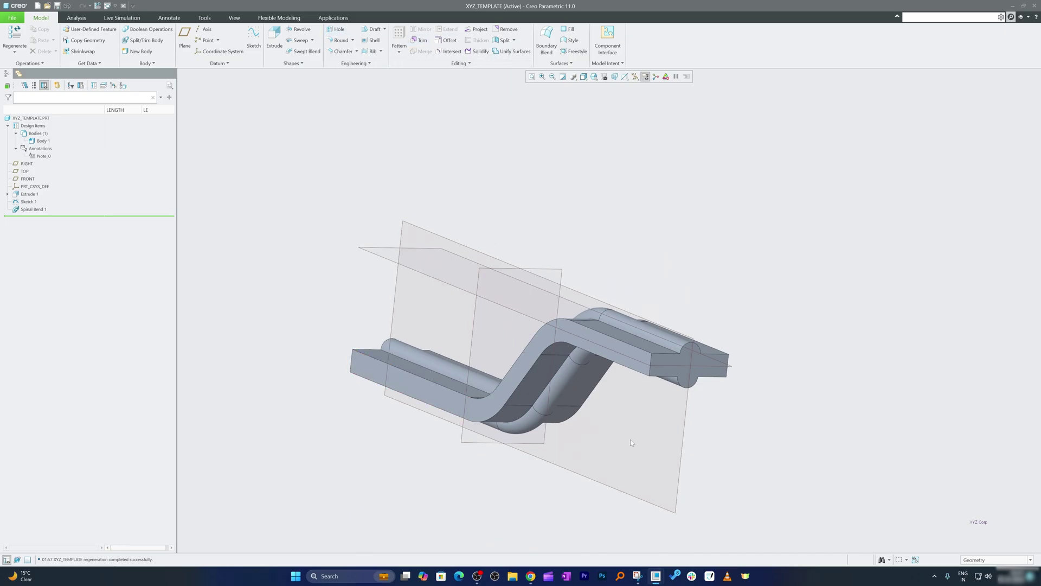
middle_drag(478, 413, 558, 426)
click(34, 209)
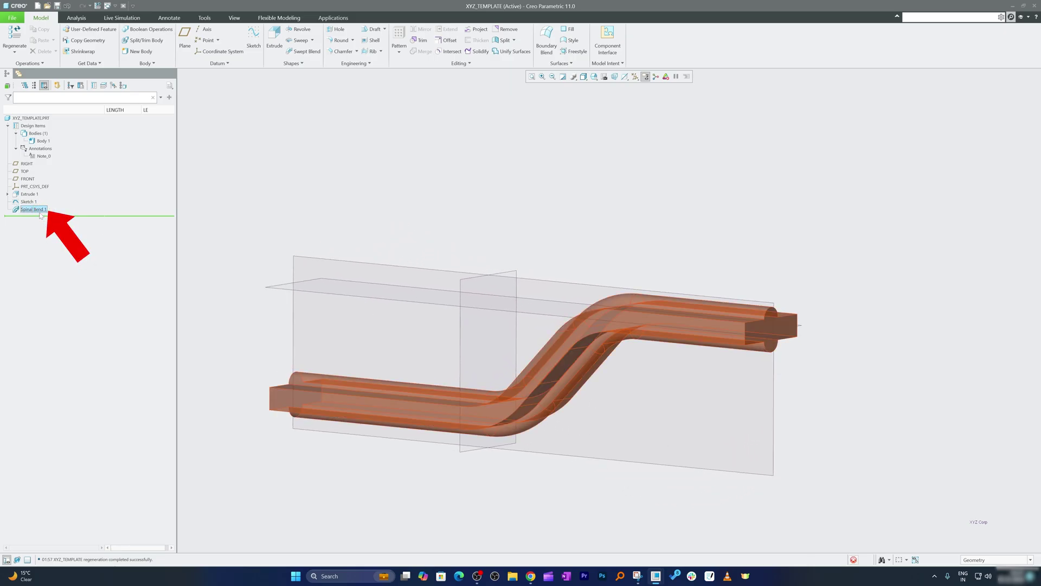
click(46, 181)
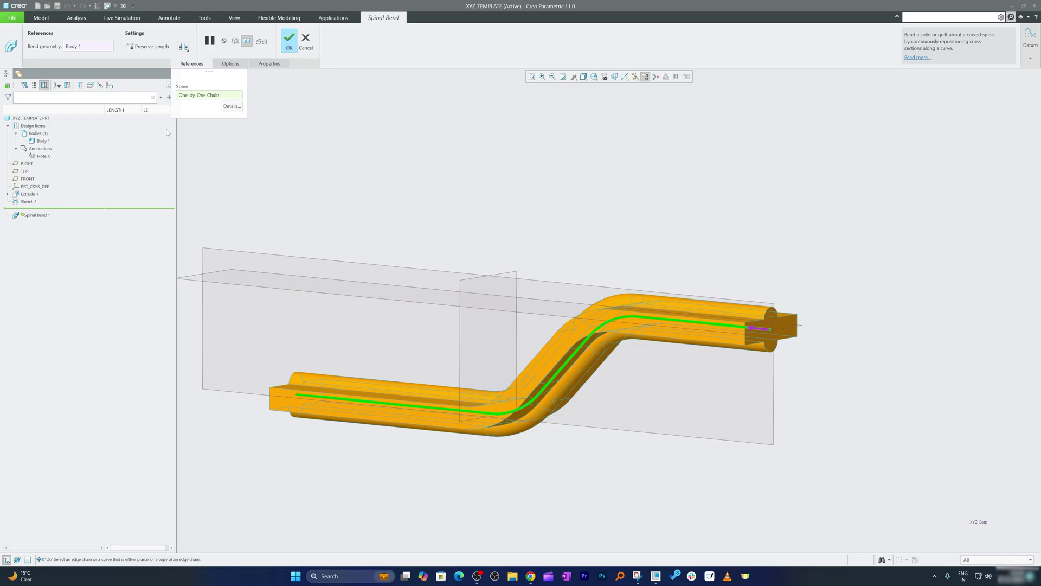
middle_click(184, 85)
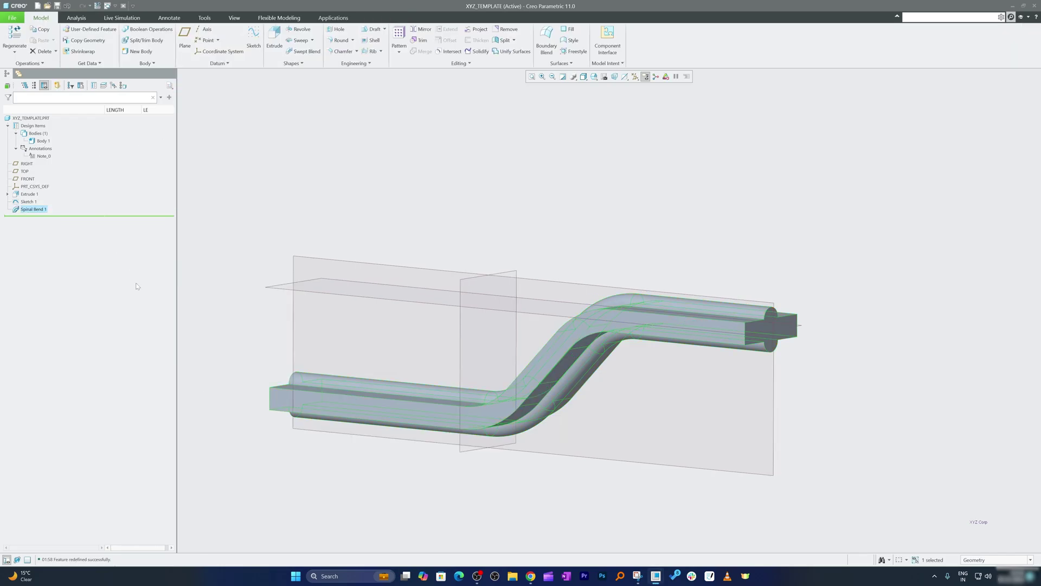
- Edit Spinal Bend 1's definition and turn on Preserve Length
right_click(39, 211)
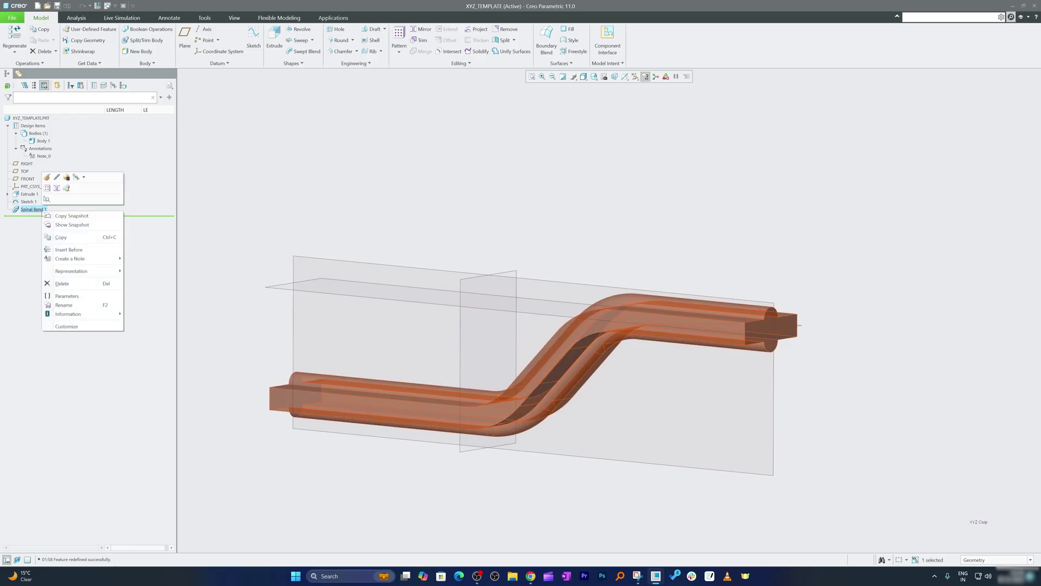
click(47, 177)
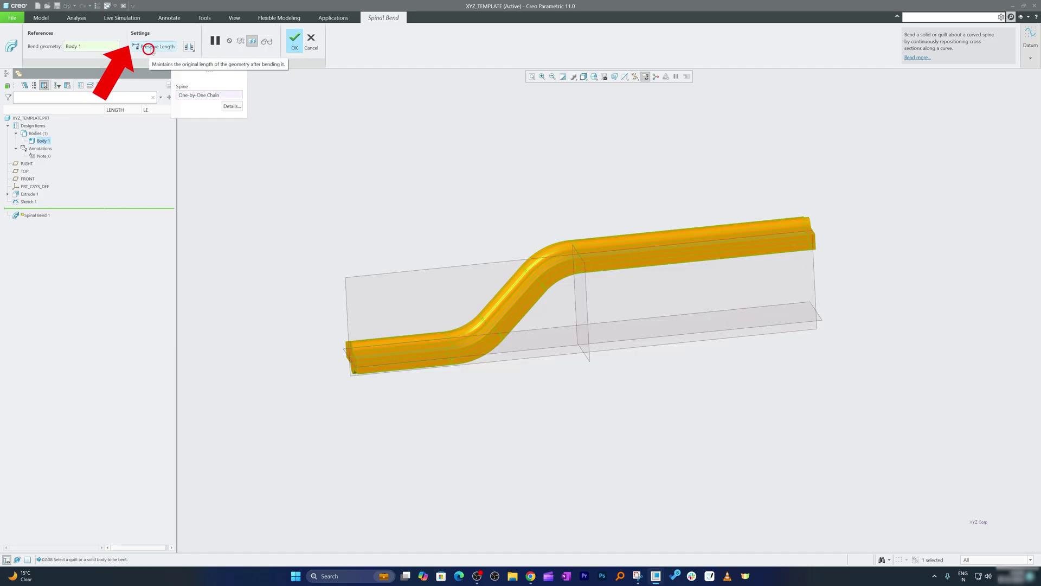
click(151, 47)
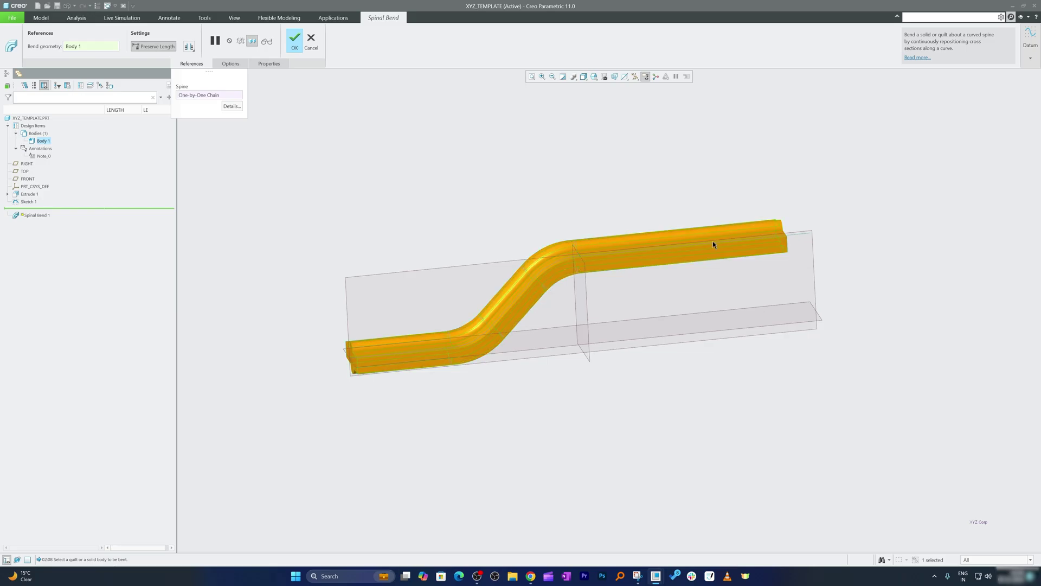
click(228, 65)
click(295, 40)
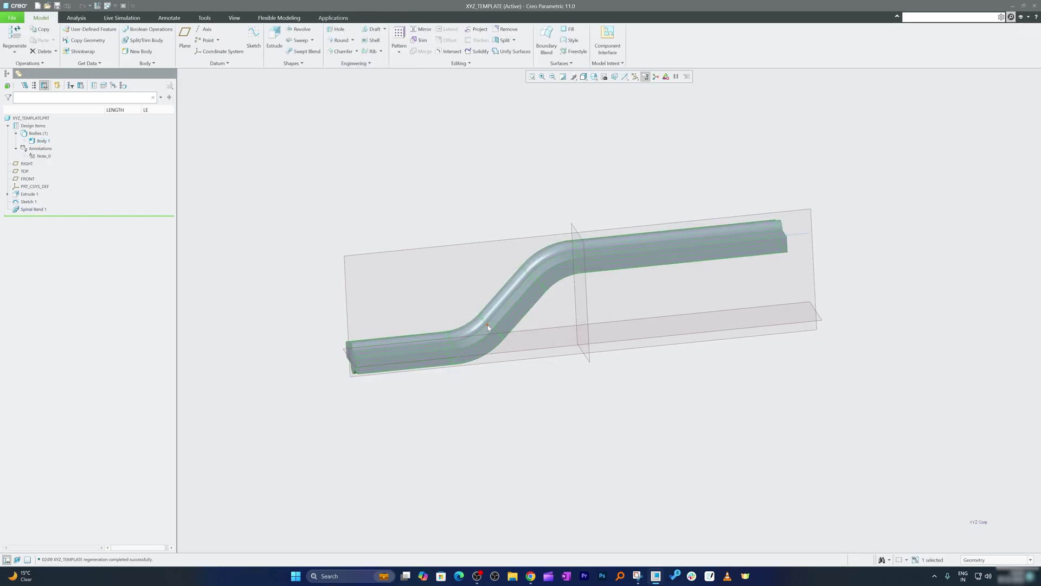
mouse_move(488, 327)
middle_down()
mouse_move(588, 365)
mouse_move(595, 300)
mouse_move(591, 360)
mouse_move(623, 382)
middle_up()
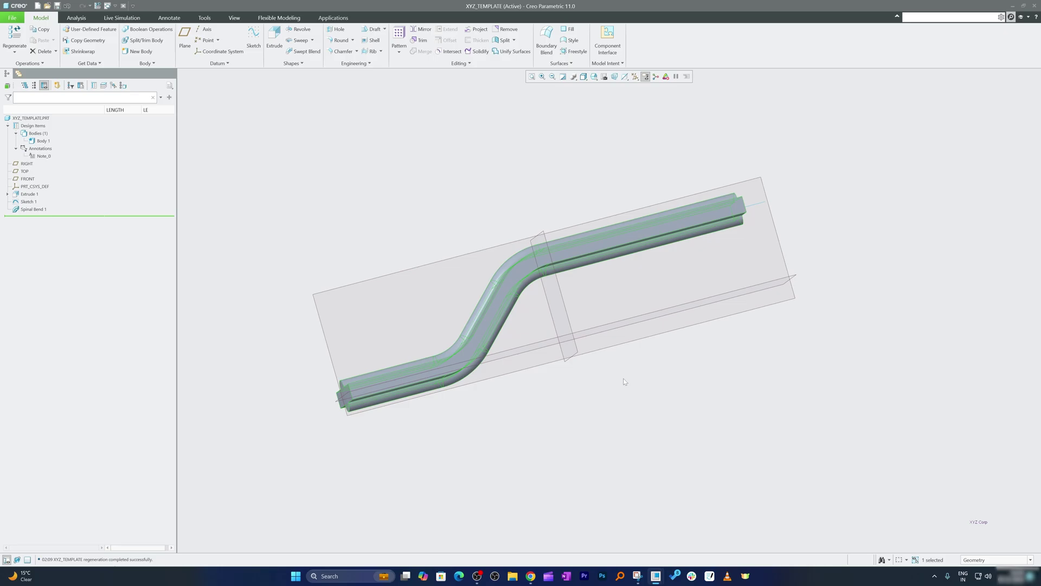